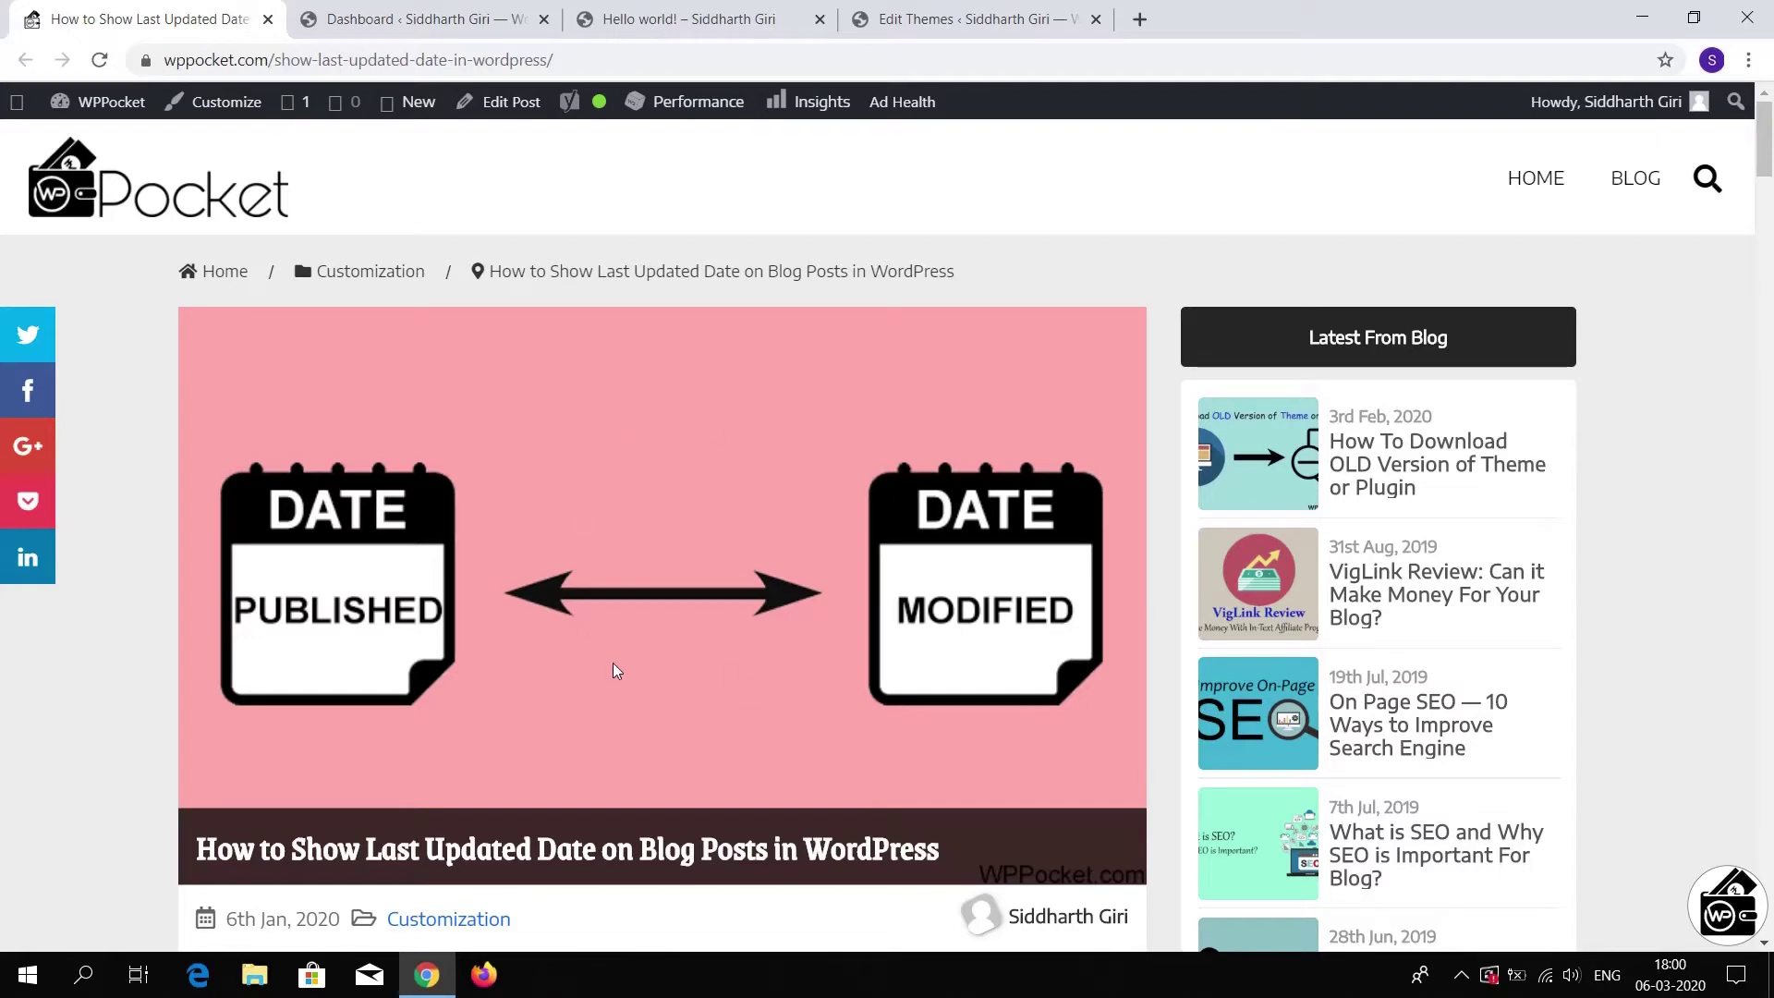
# Search the plugin directory under Plugins > Add New for 'Last Modified Info'
pyautogui.click(479, 7)
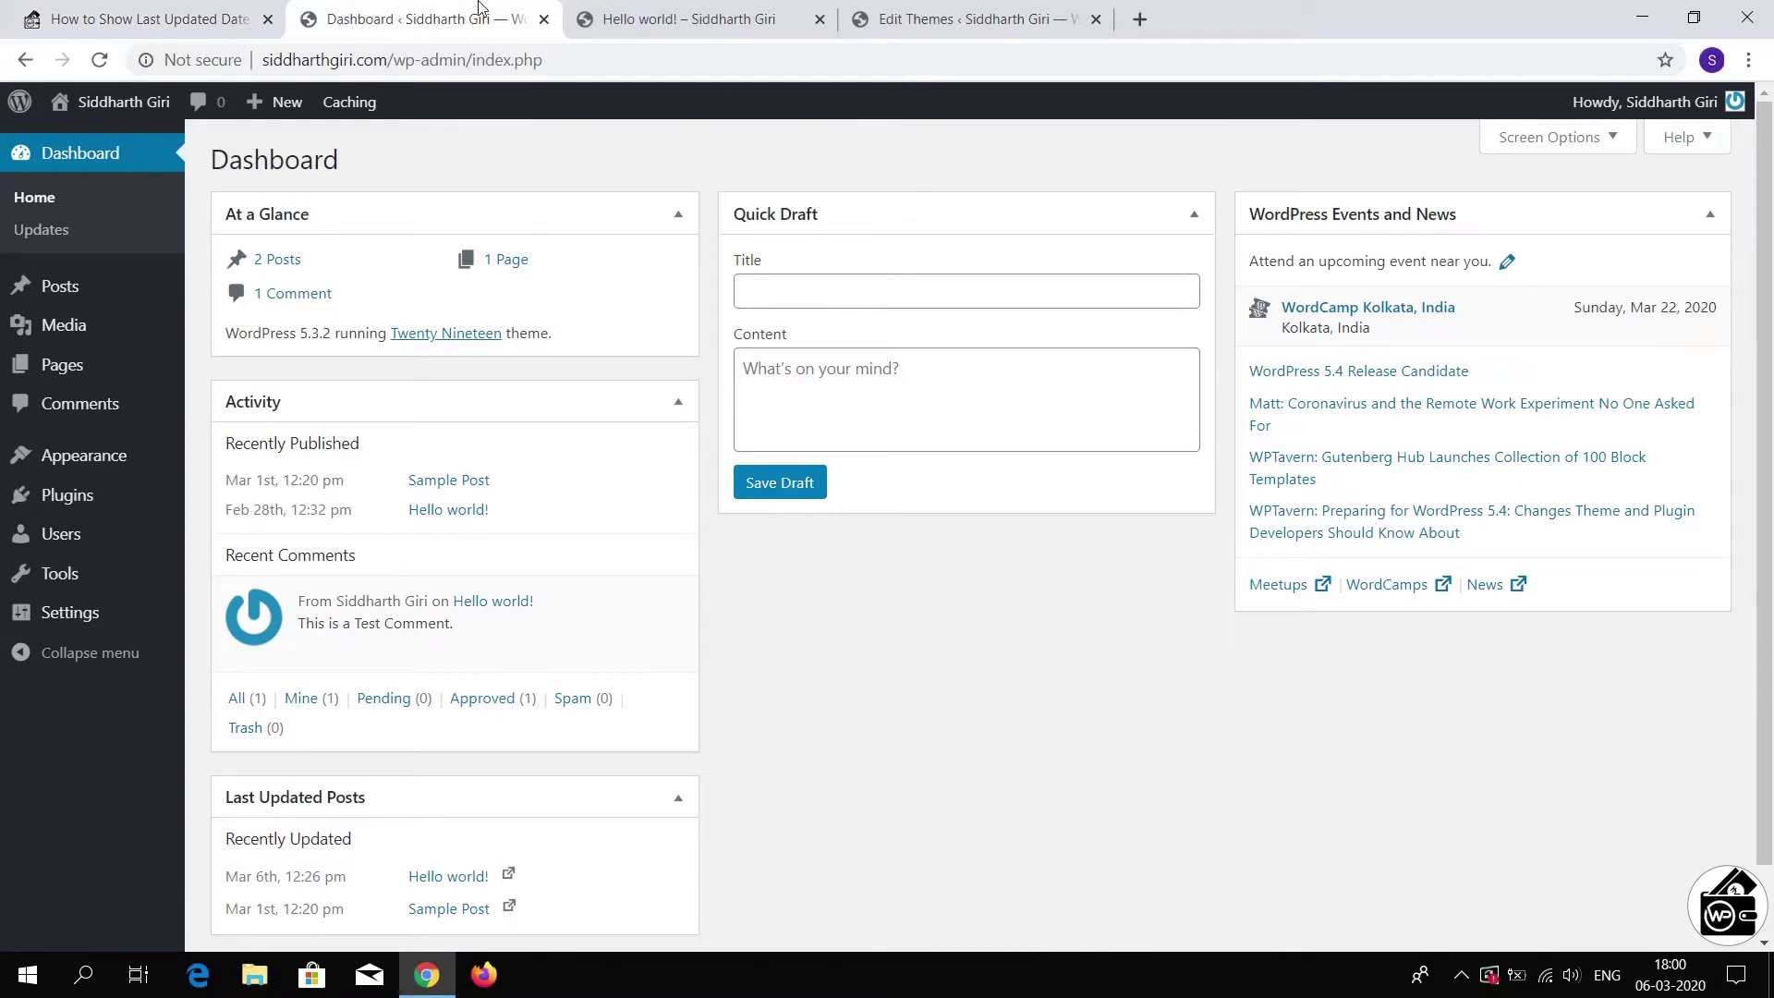
pyautogui.moveTo(67, 495)
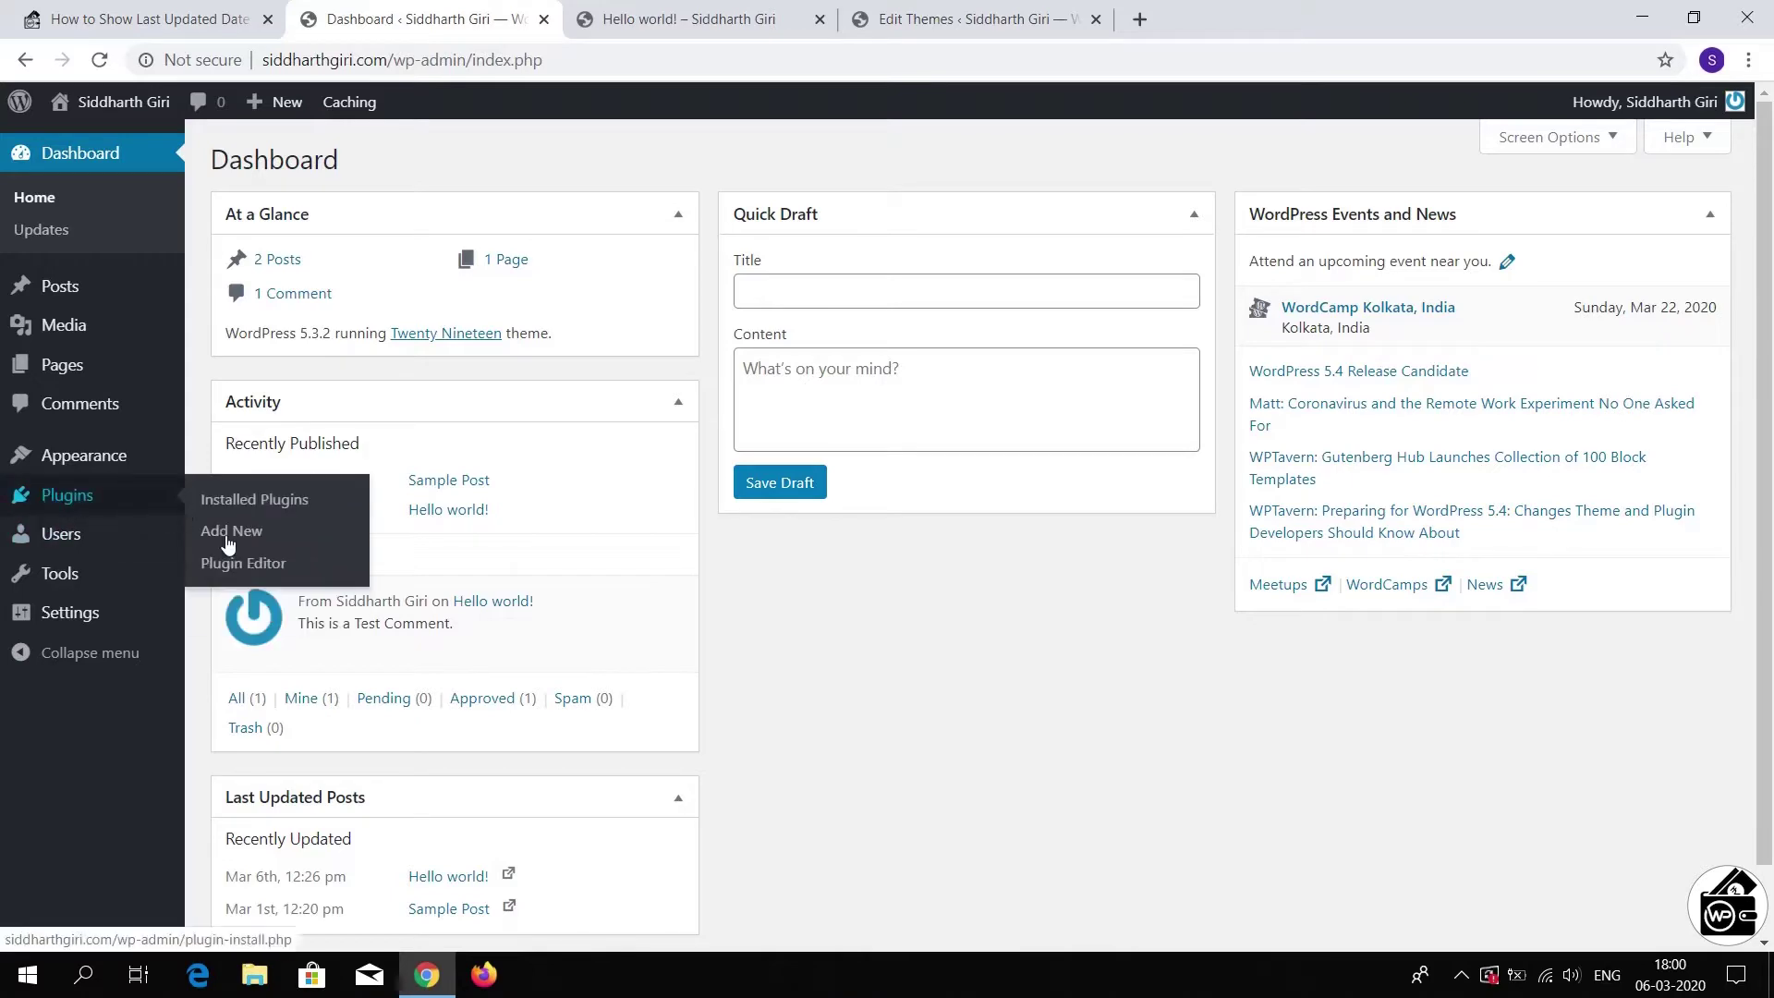
pyautogui.click(238, 545)
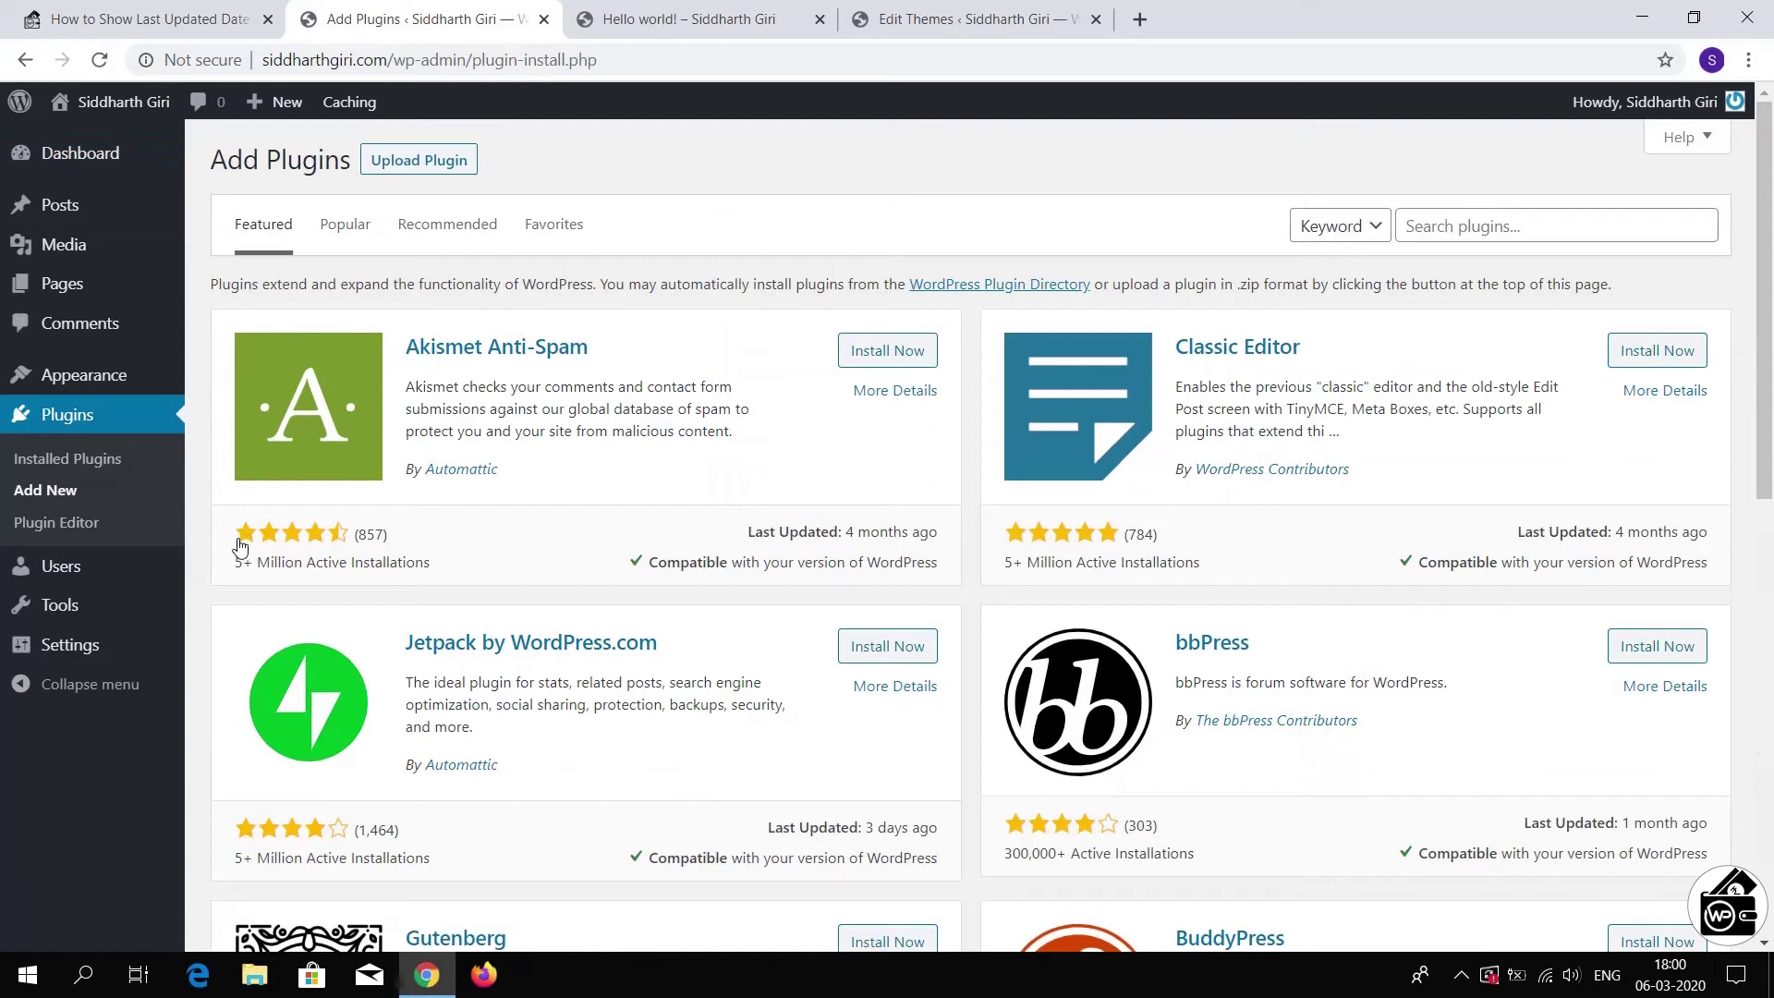
pyautogui.click(1649, 232)
pyautogui.write('Las')
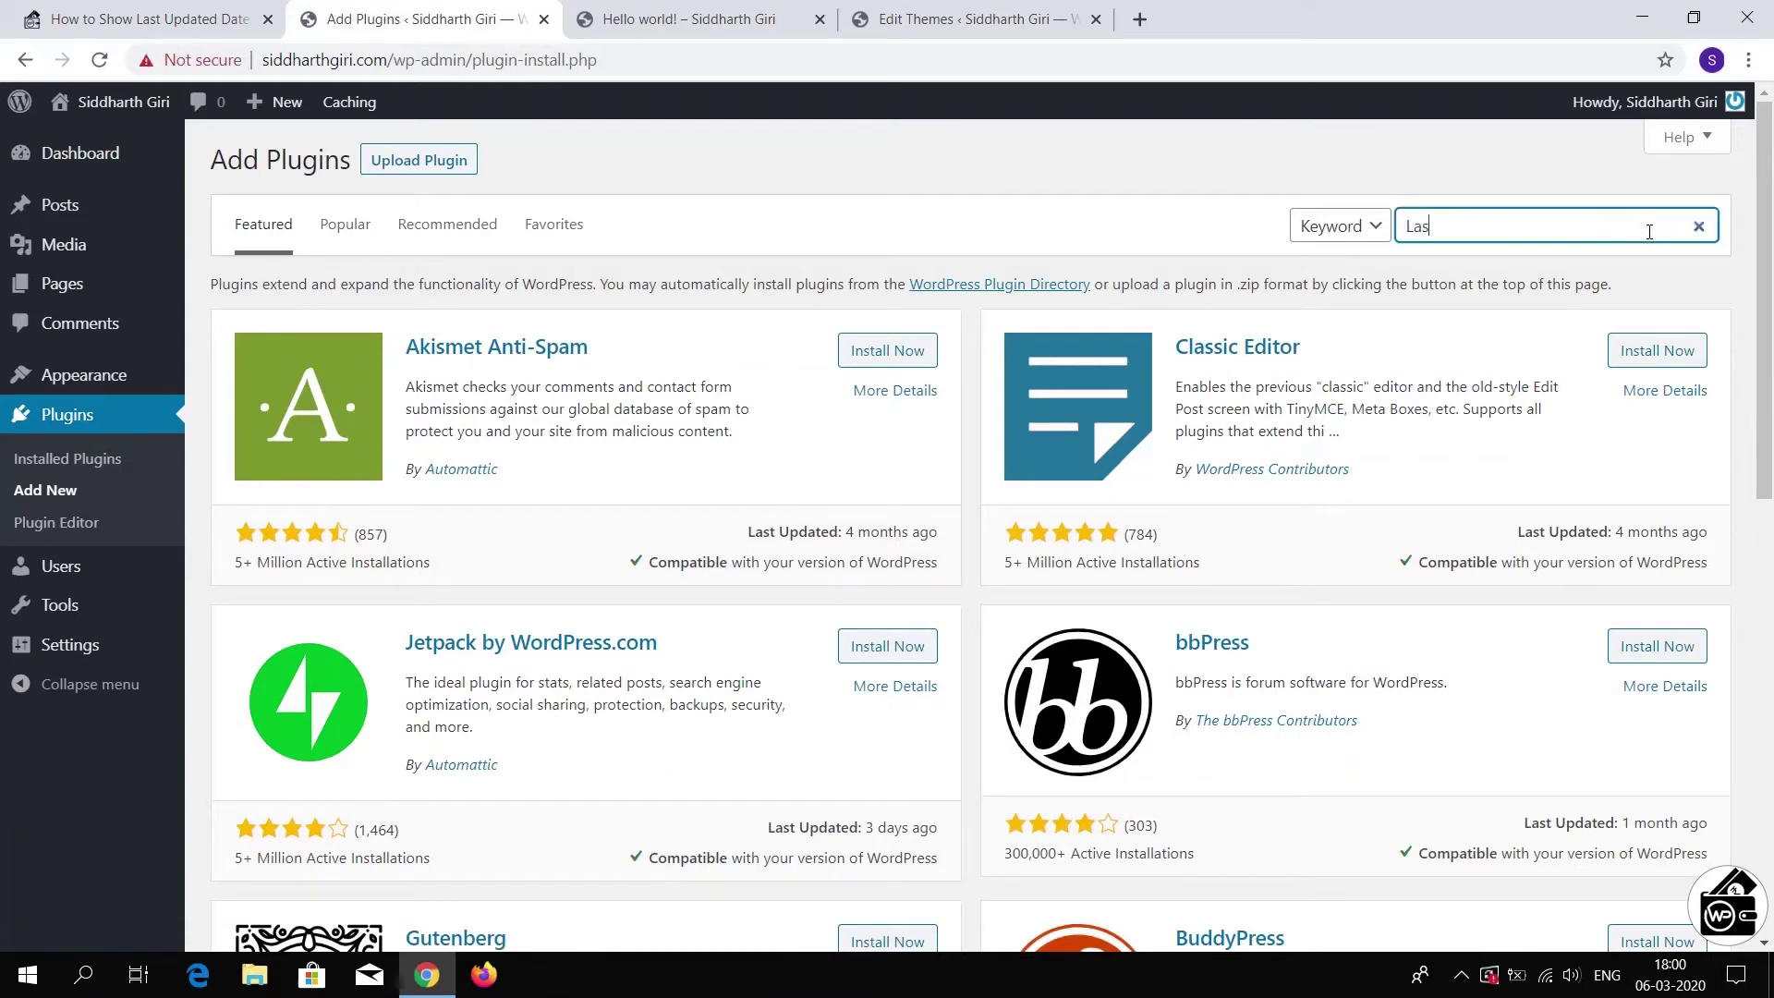
pyautogui.write('t Modified Info')
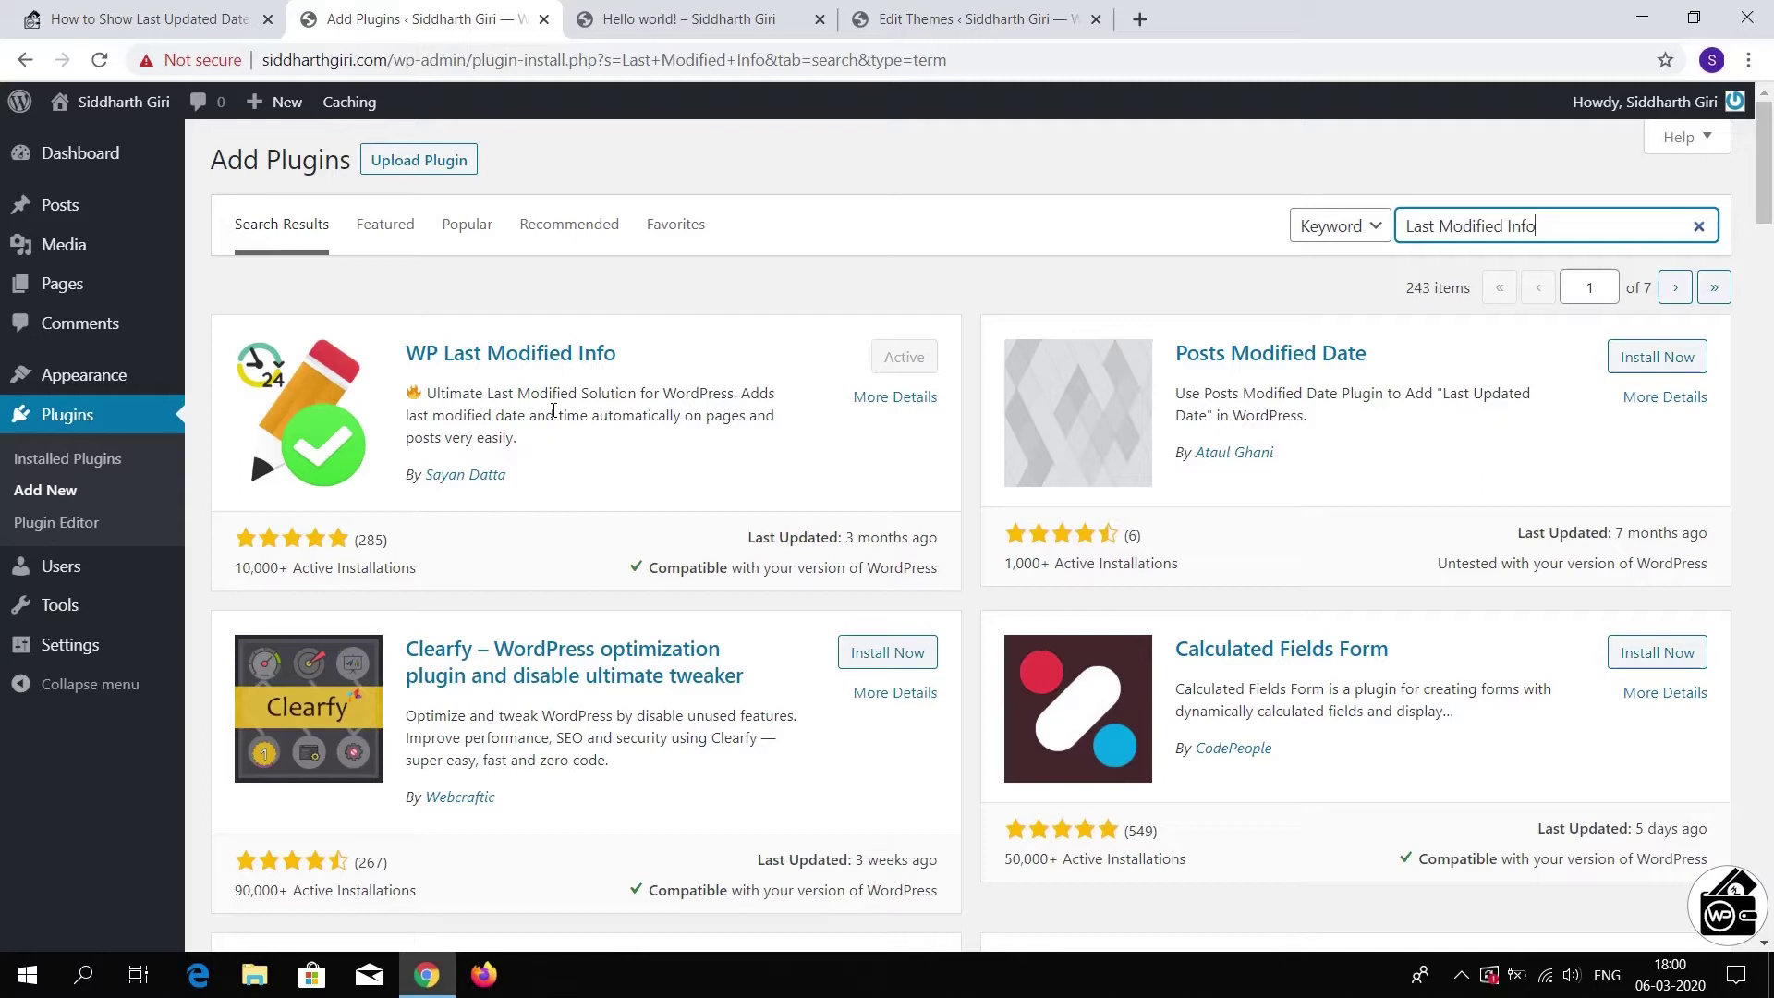
pyautogui.moveTo(69, 644)
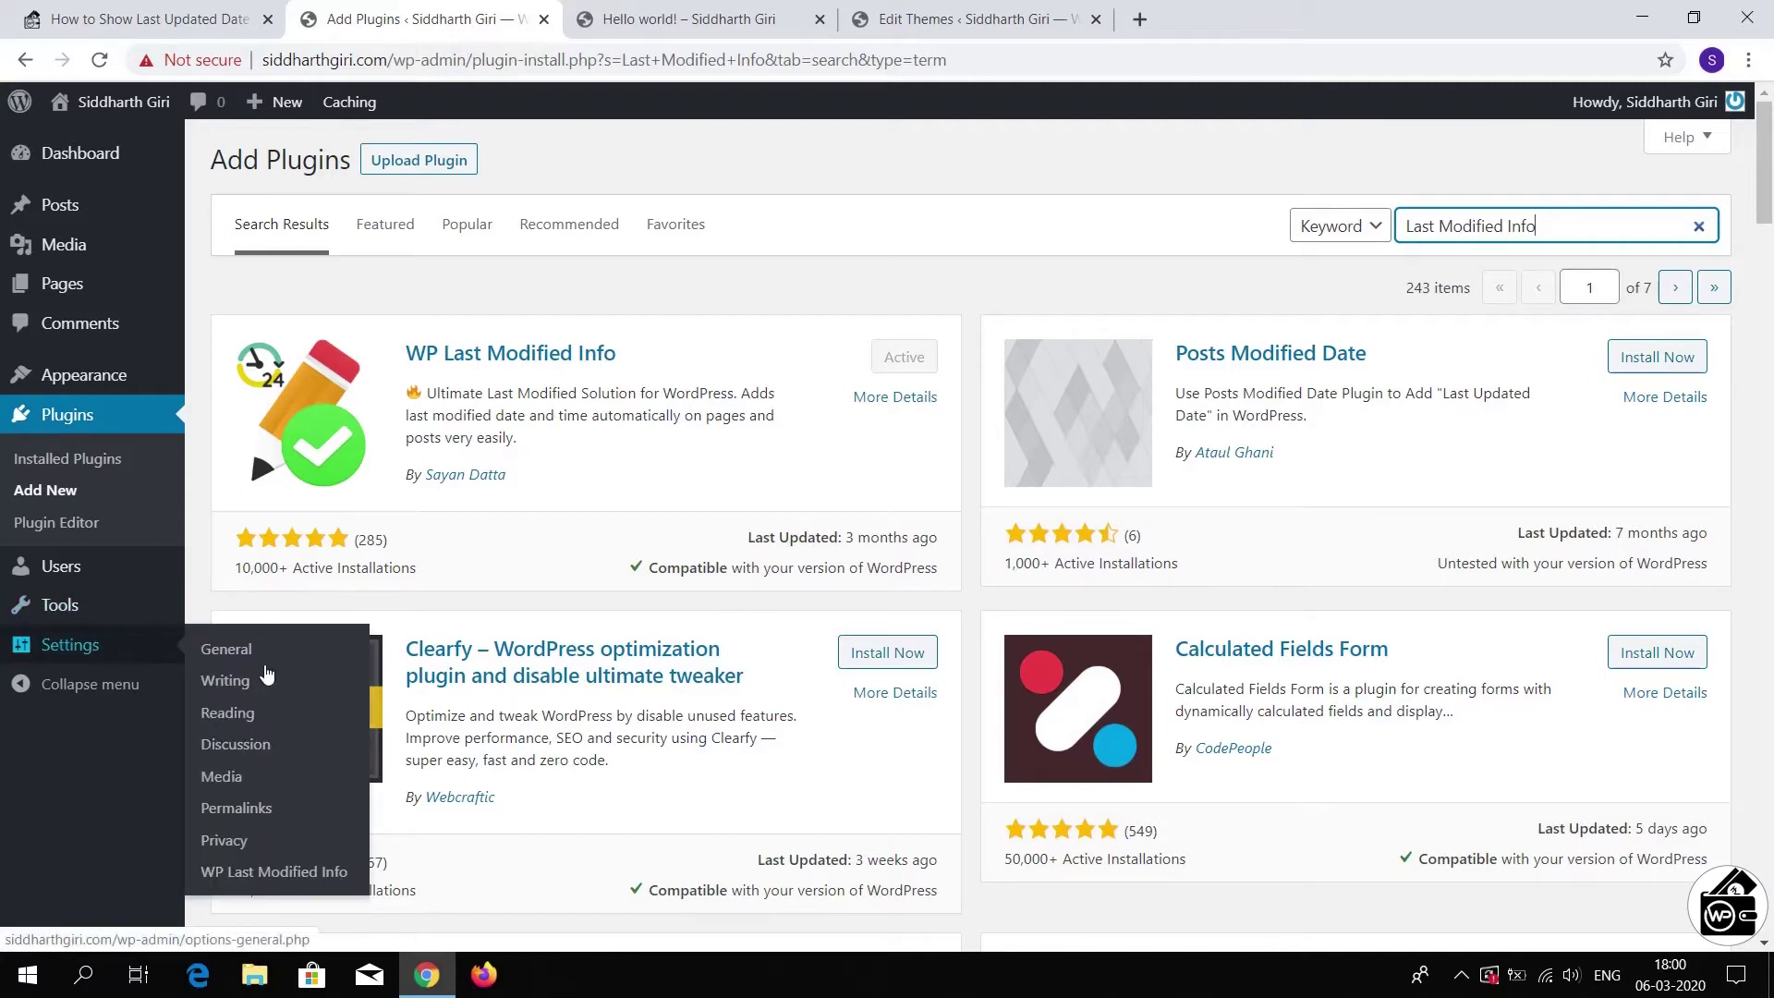
# Switch on 'Enable for Posts on Frontend' in WP Last Modified Info settings and save
pyautogui.click(292, 873)
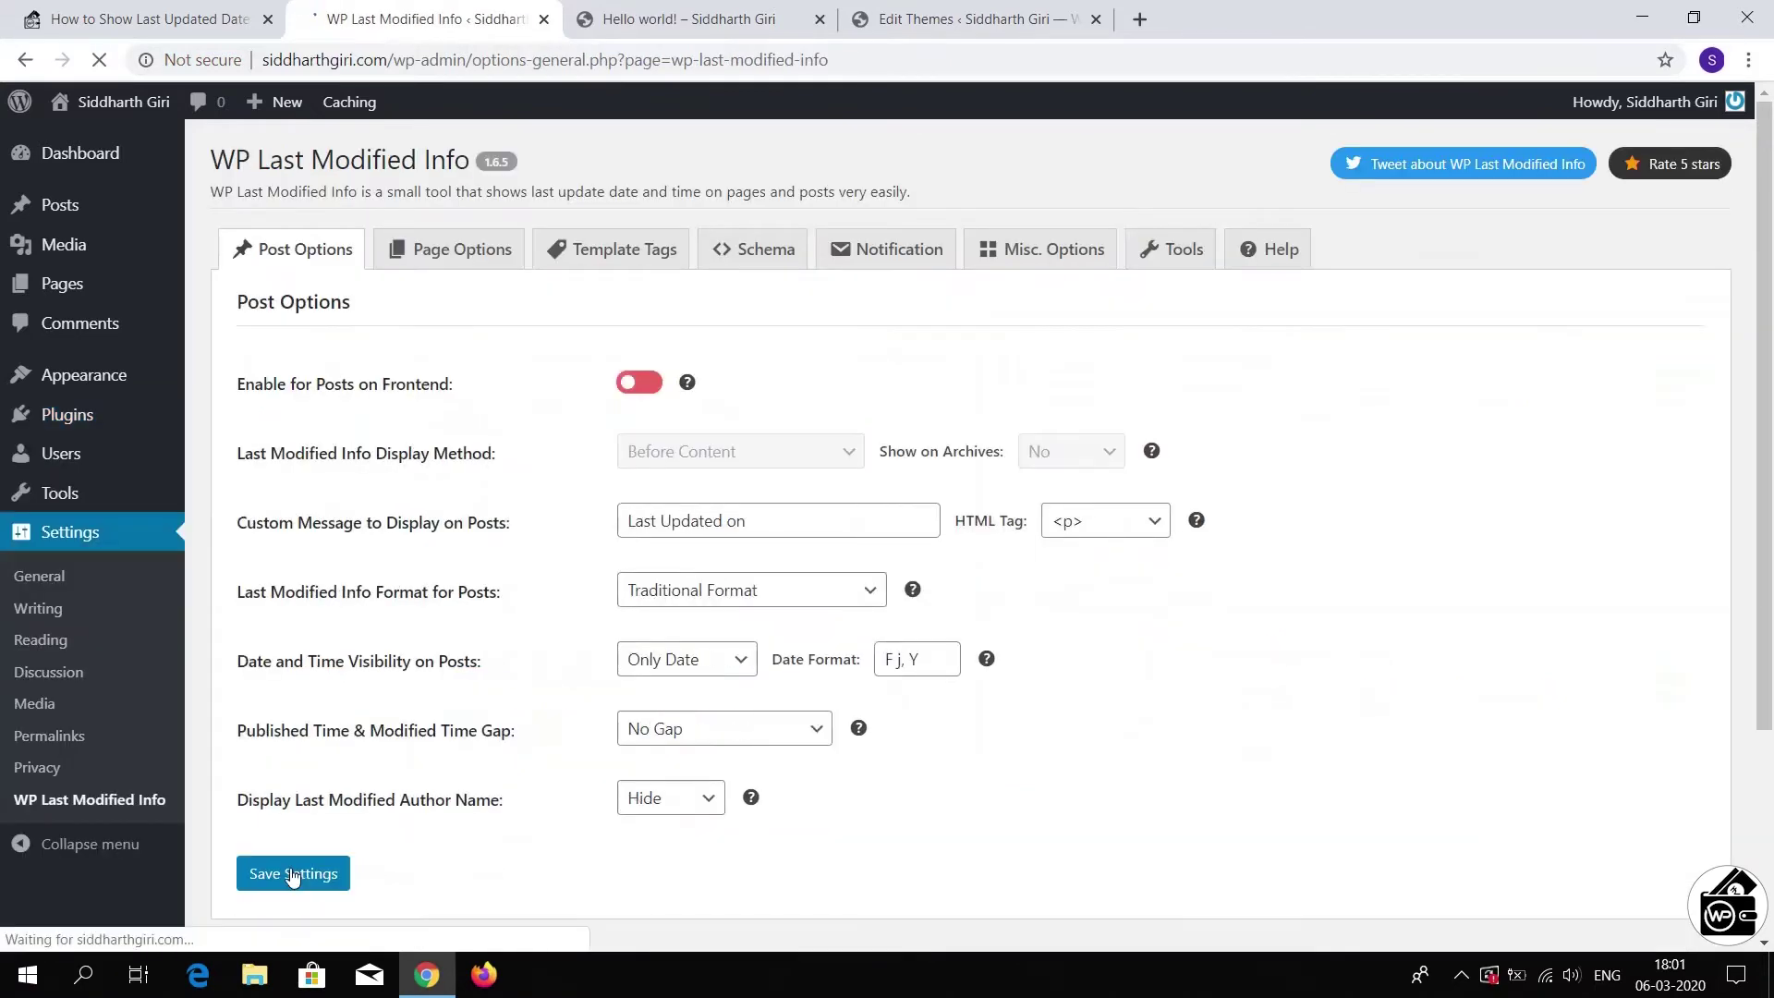
pyautogui.click(649, 384)
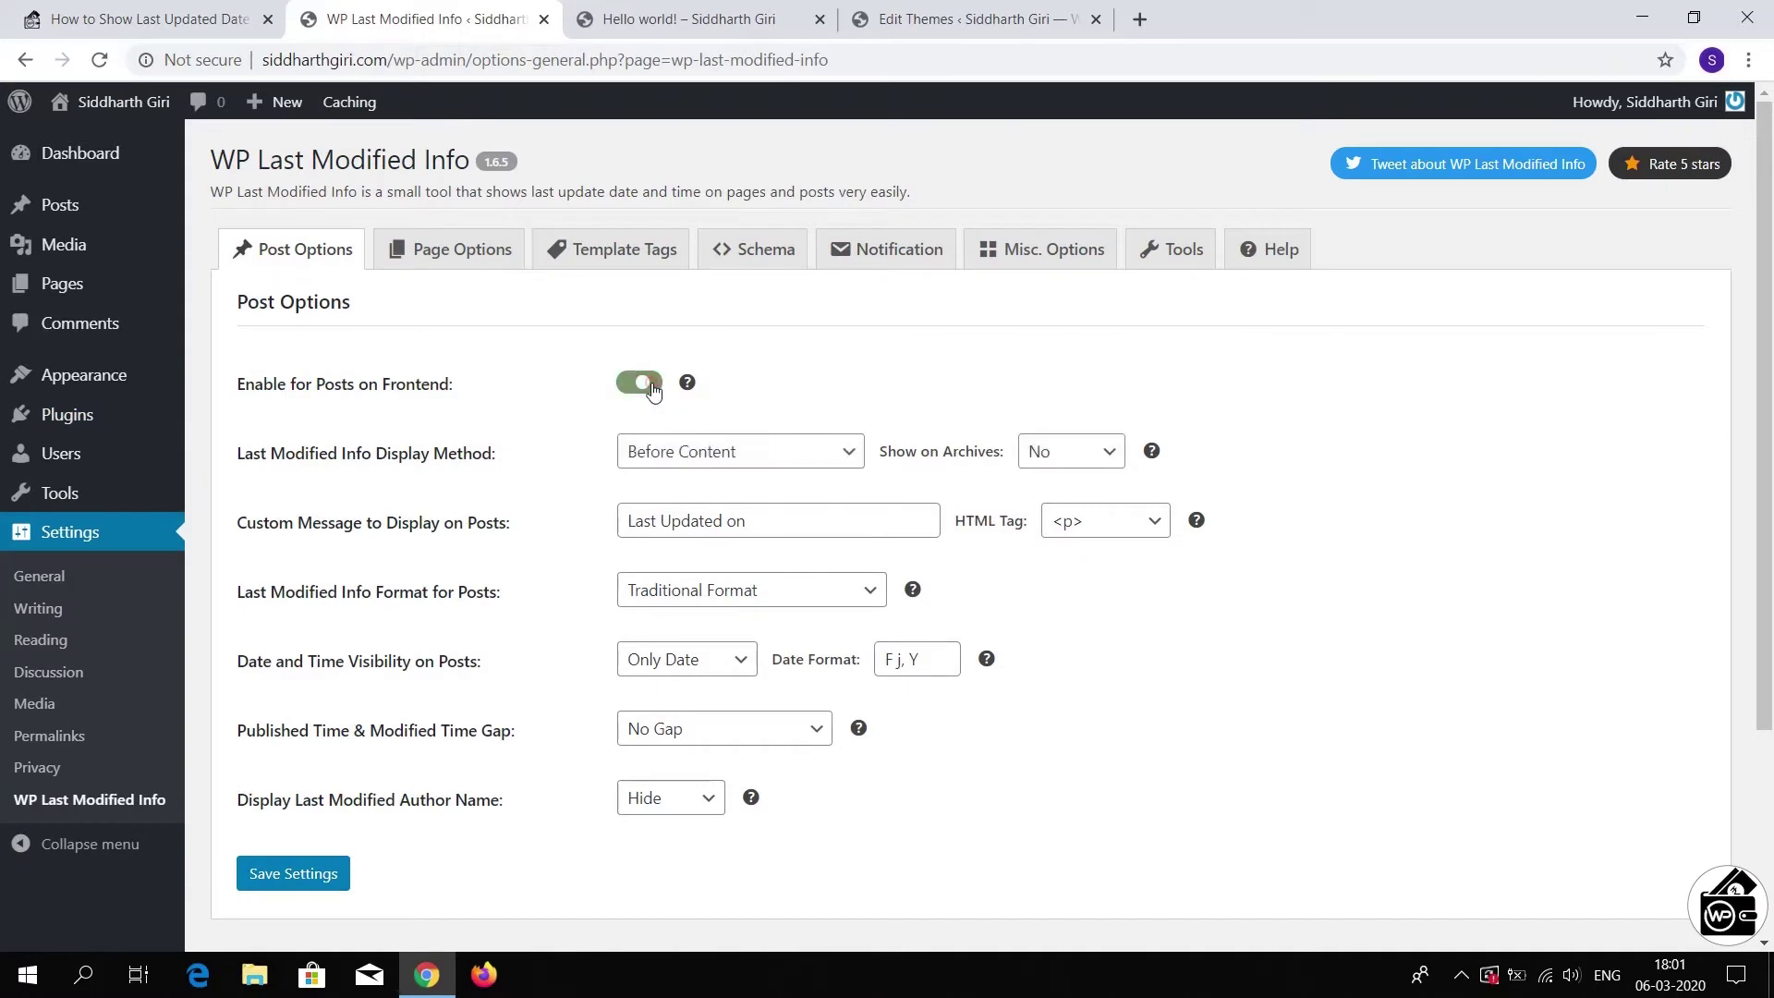
pyautogui.click(289, 888)
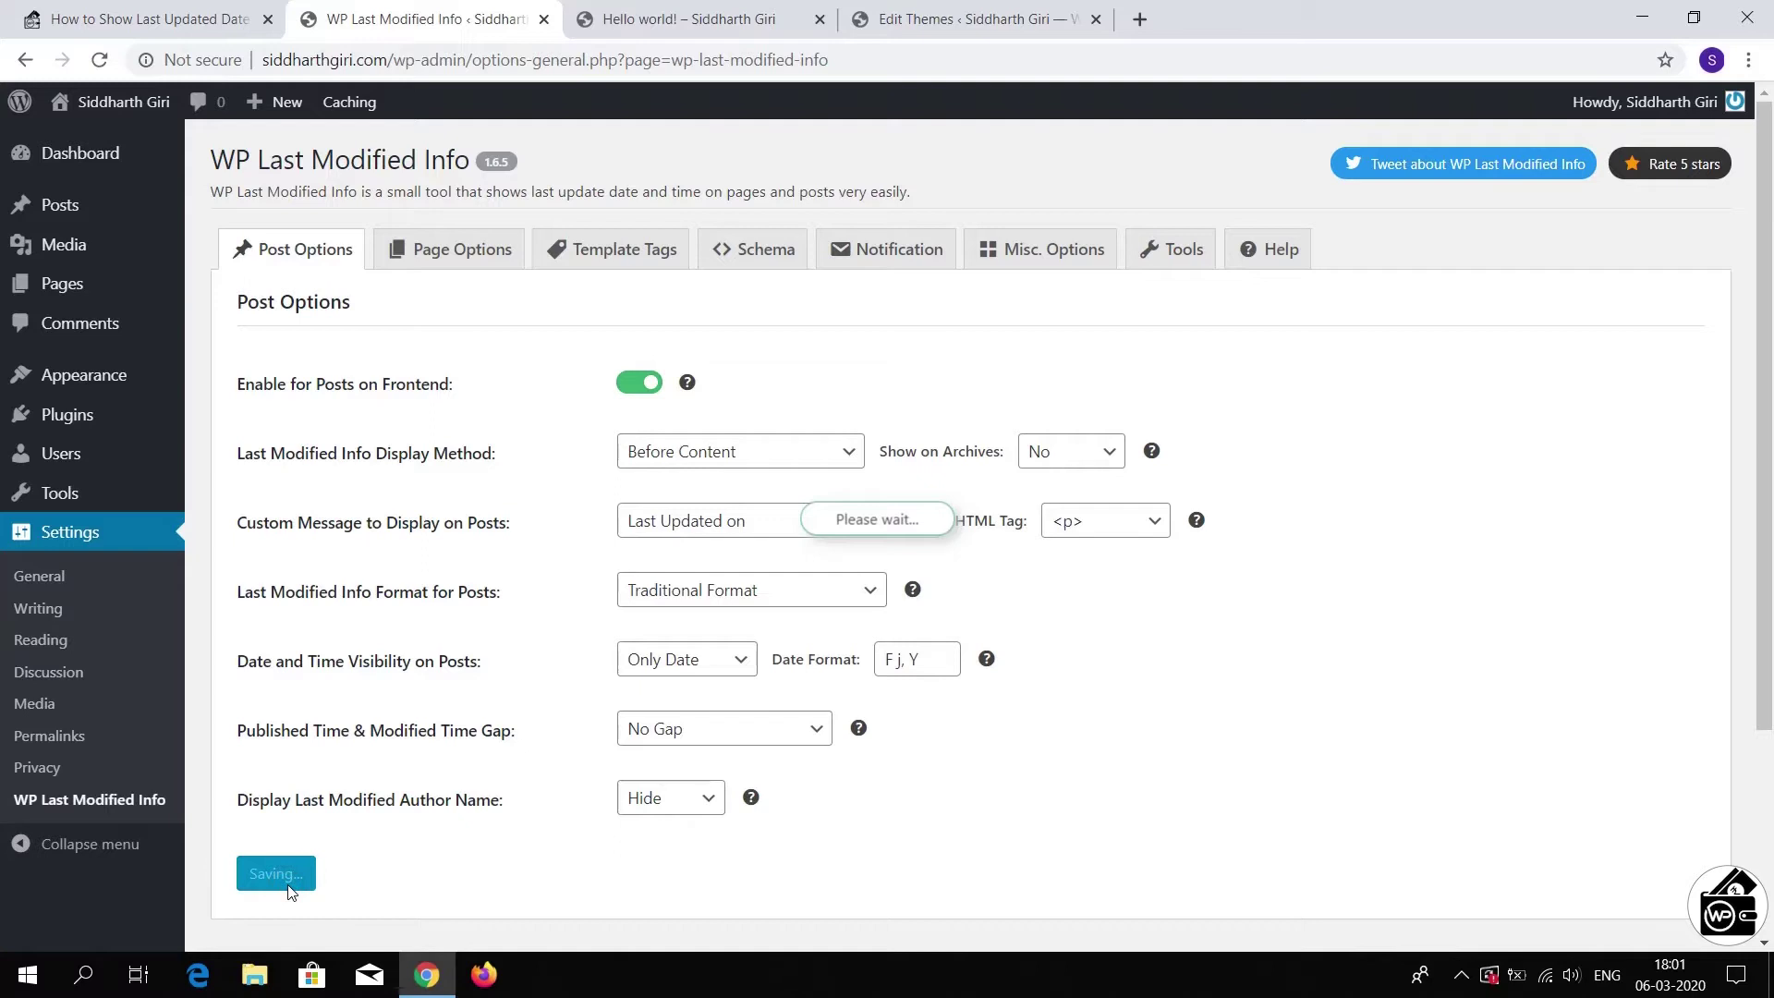
# Reload the Hello world! post to confirm its last-updated line appears
pyautogui.click(693, 18)
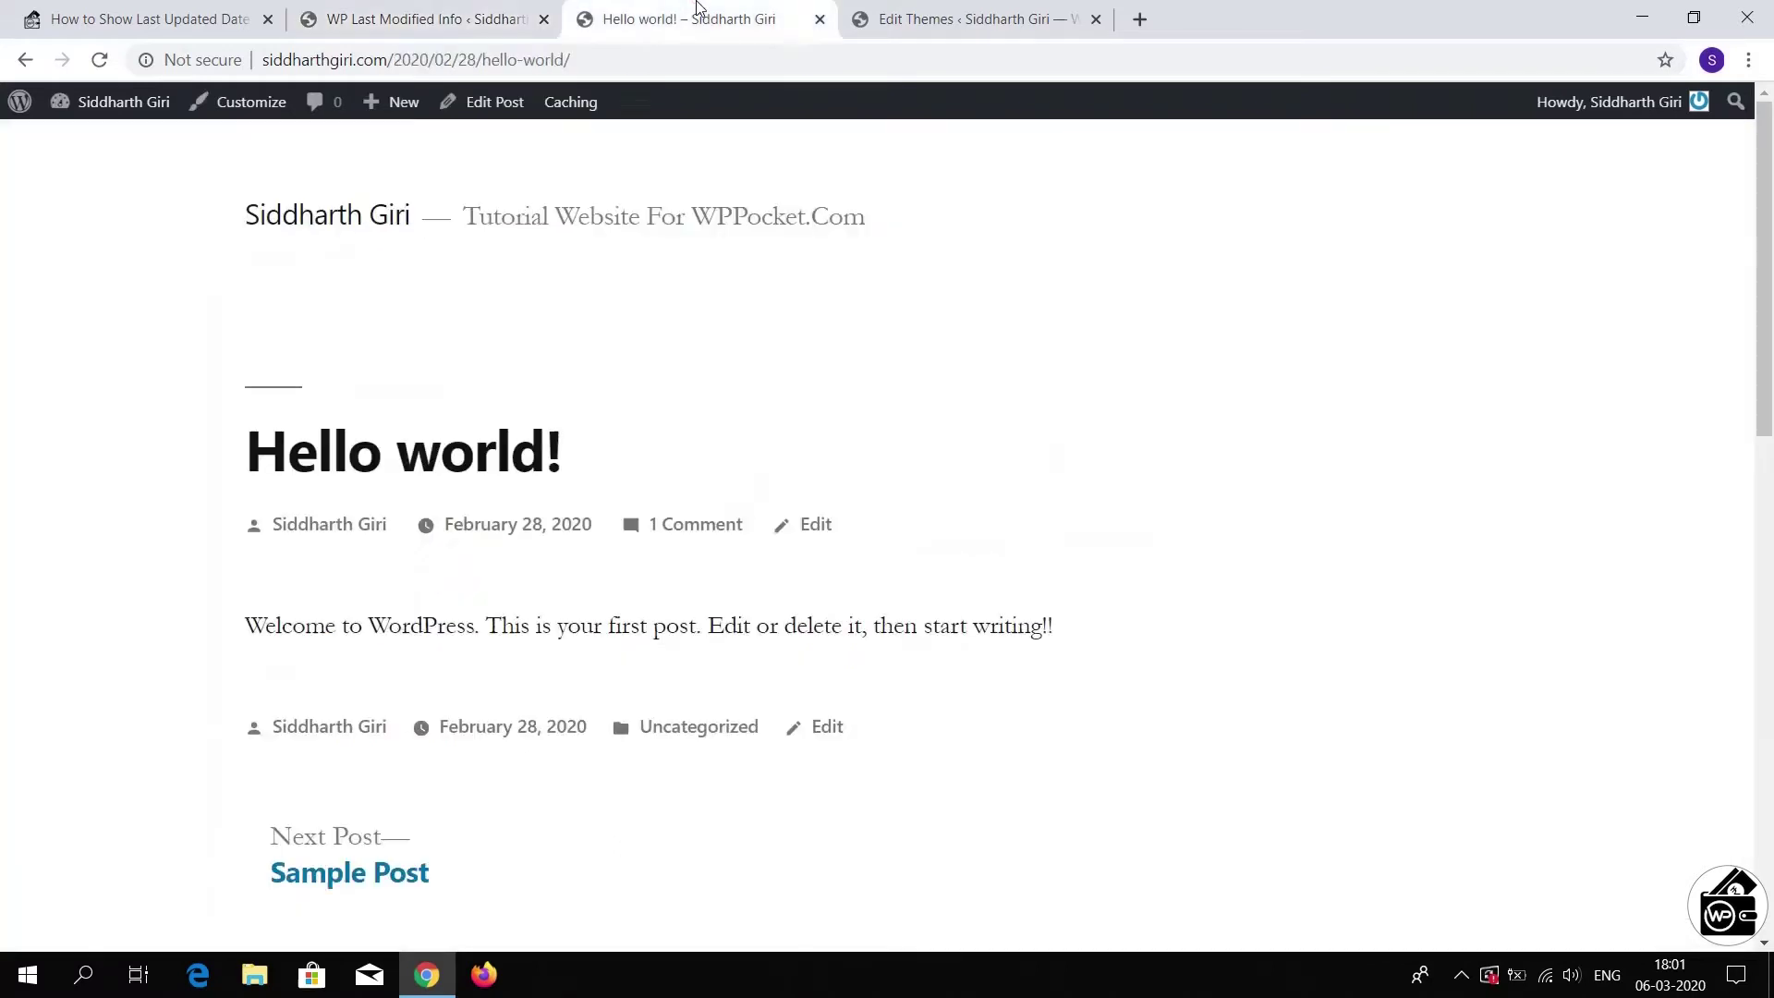
pyautogui.click(101, 62)
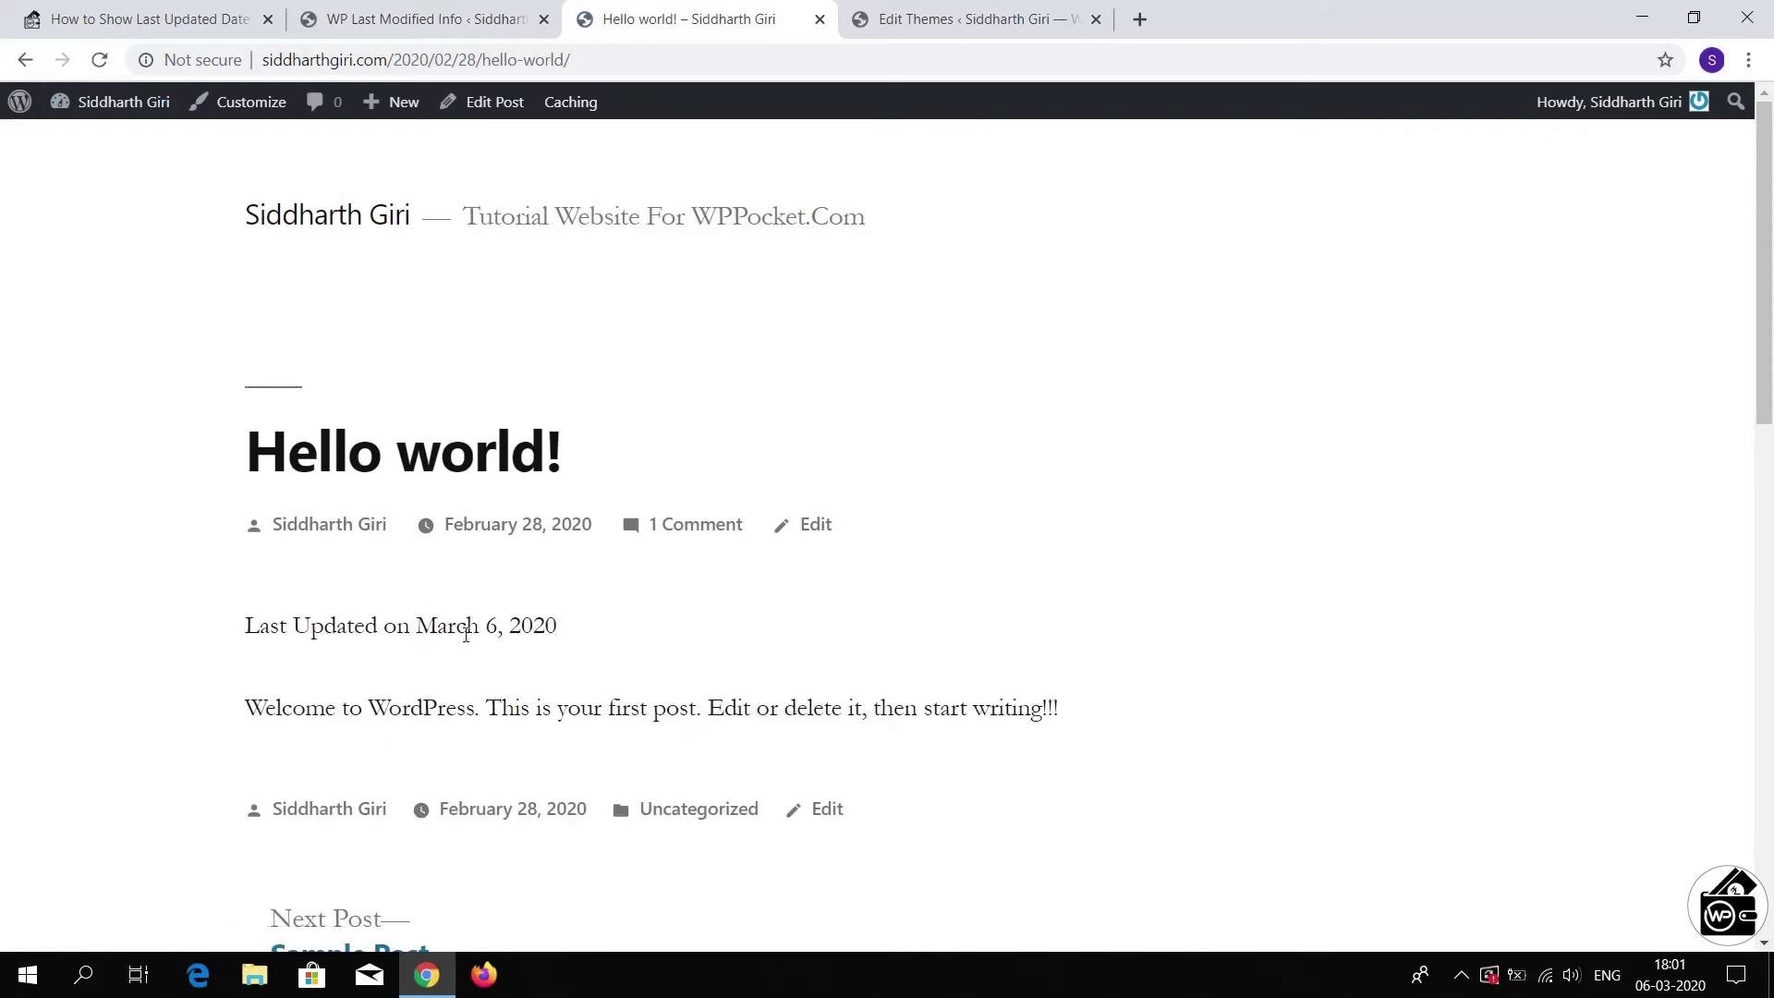
pyautogui.click(434, 19)
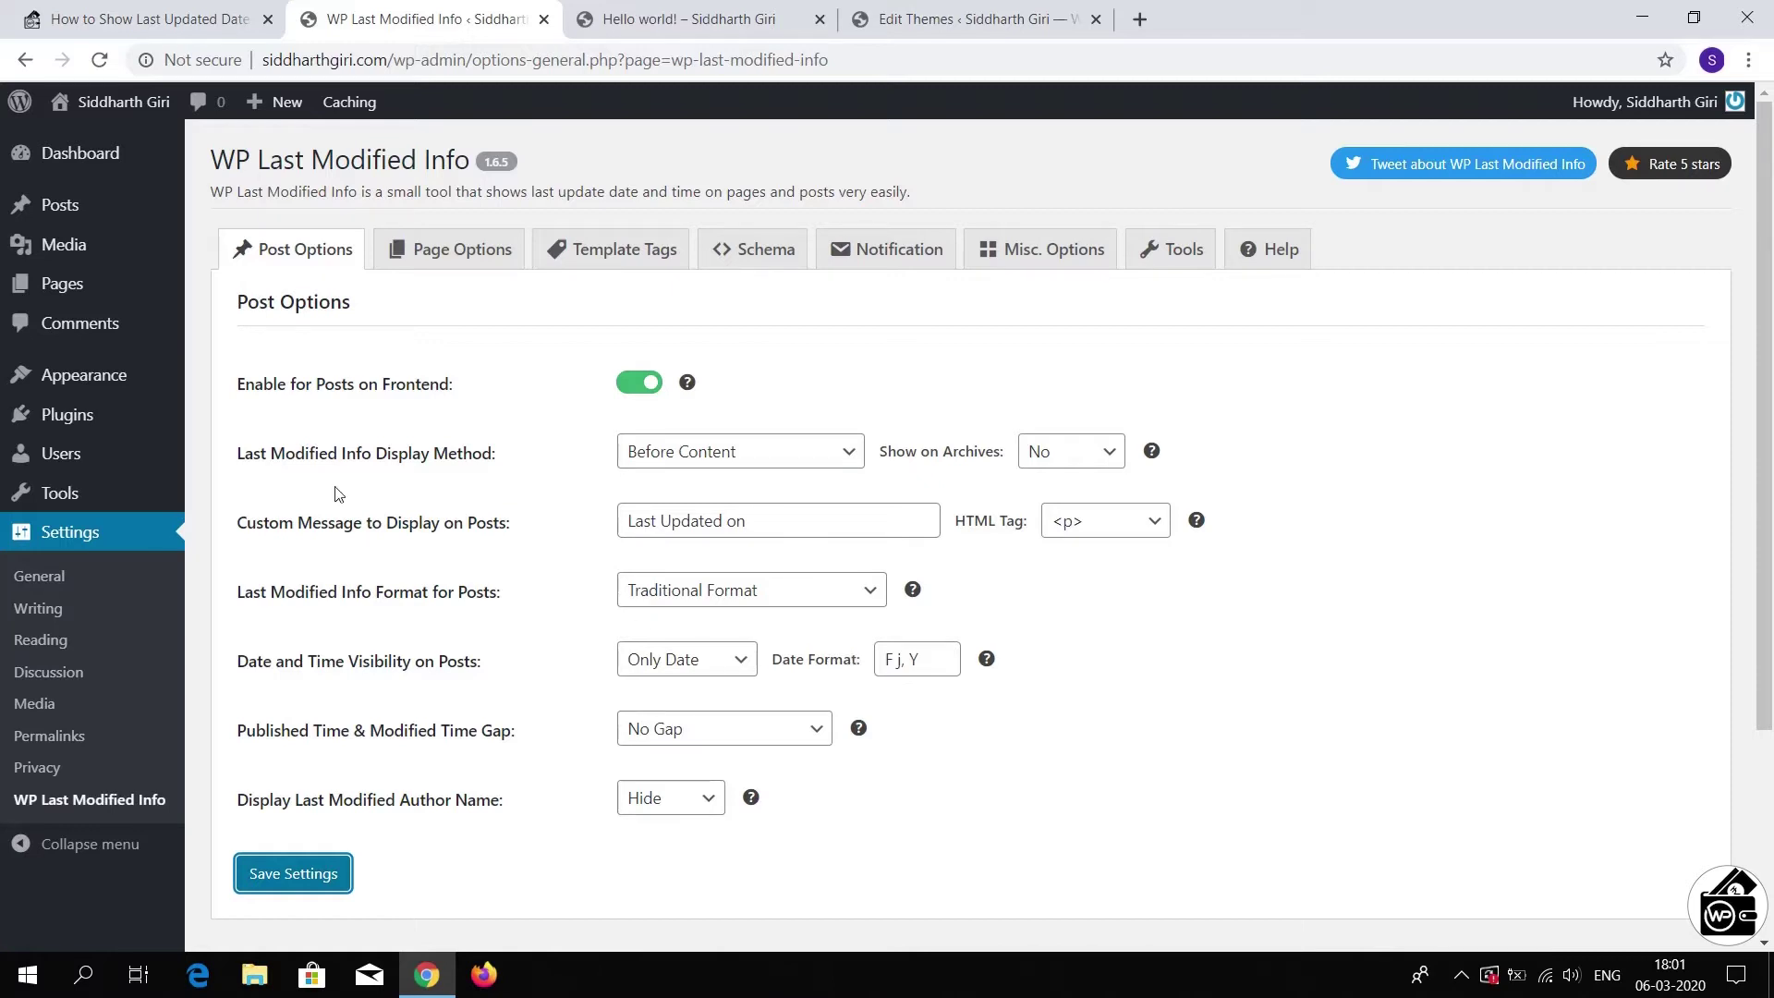
# Deactivate WP Last Modified Info and reload the post to confirm the date line is gone
pyautogui.moveTo(67, 414)
pyautogui.click(244, 432)
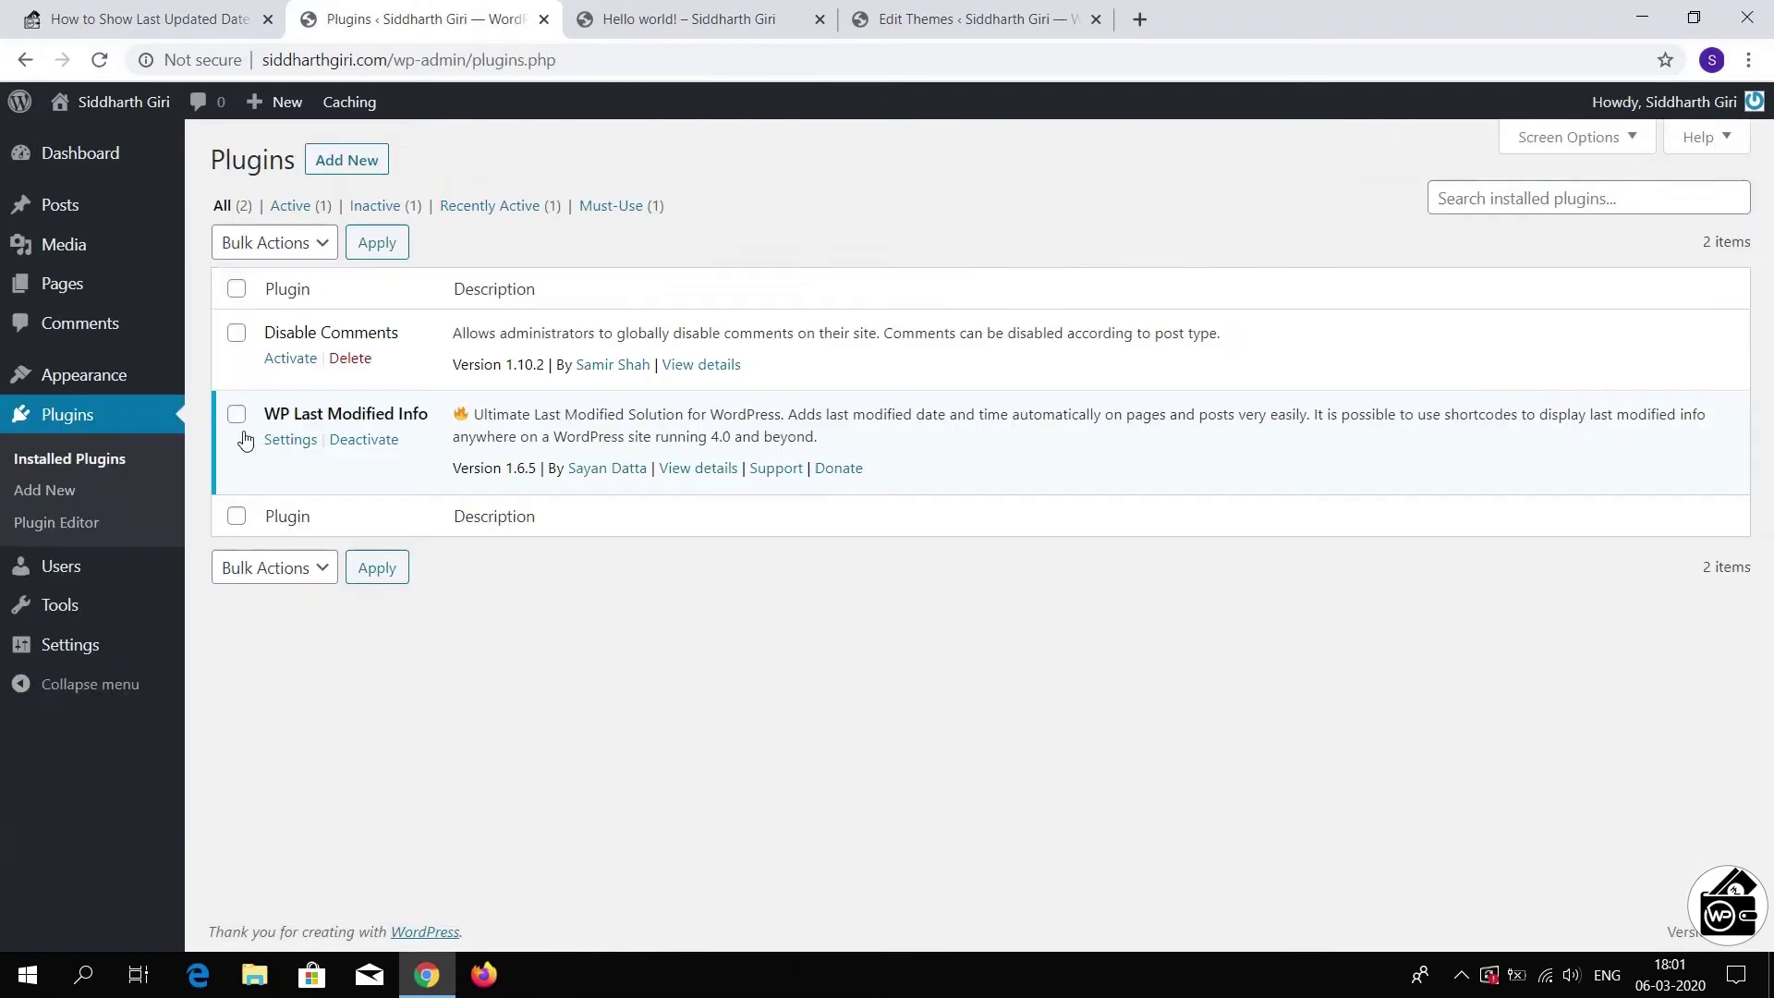
pyautogui.click(387, 440)
pyautogui.hotkey('ctrl', 'Tab')
pyautogui.click(99, 59)
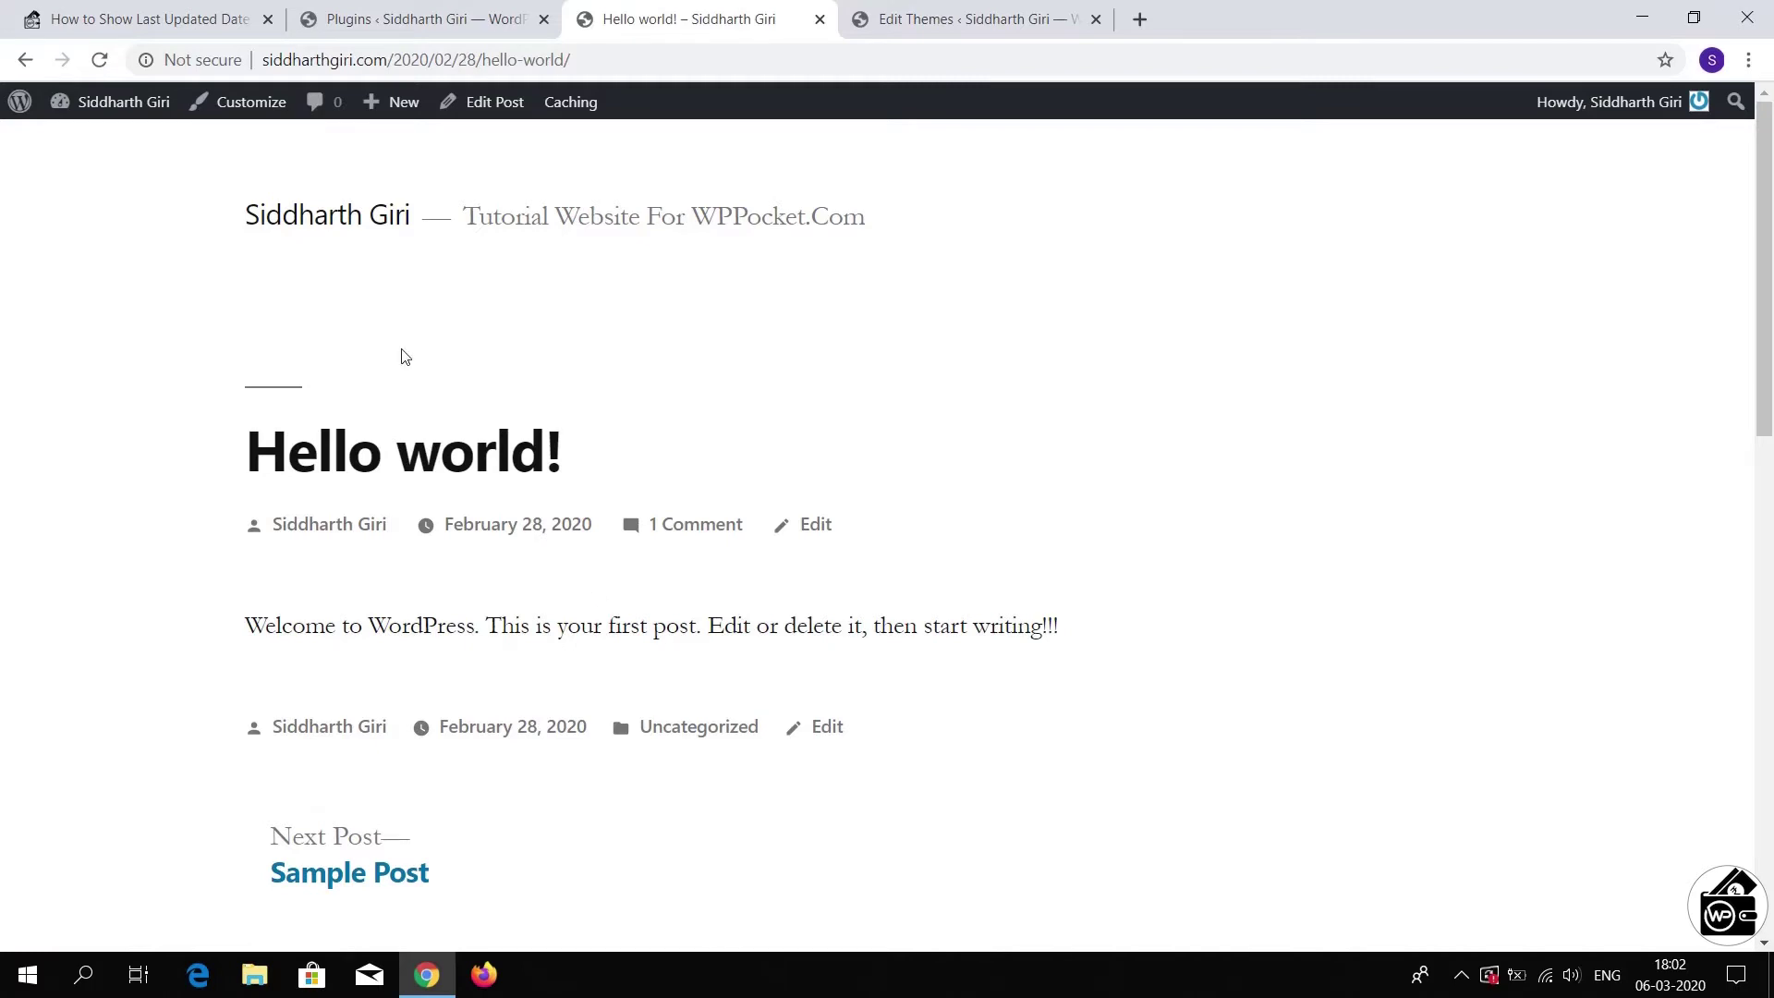
pyautogui.click(181, 7)
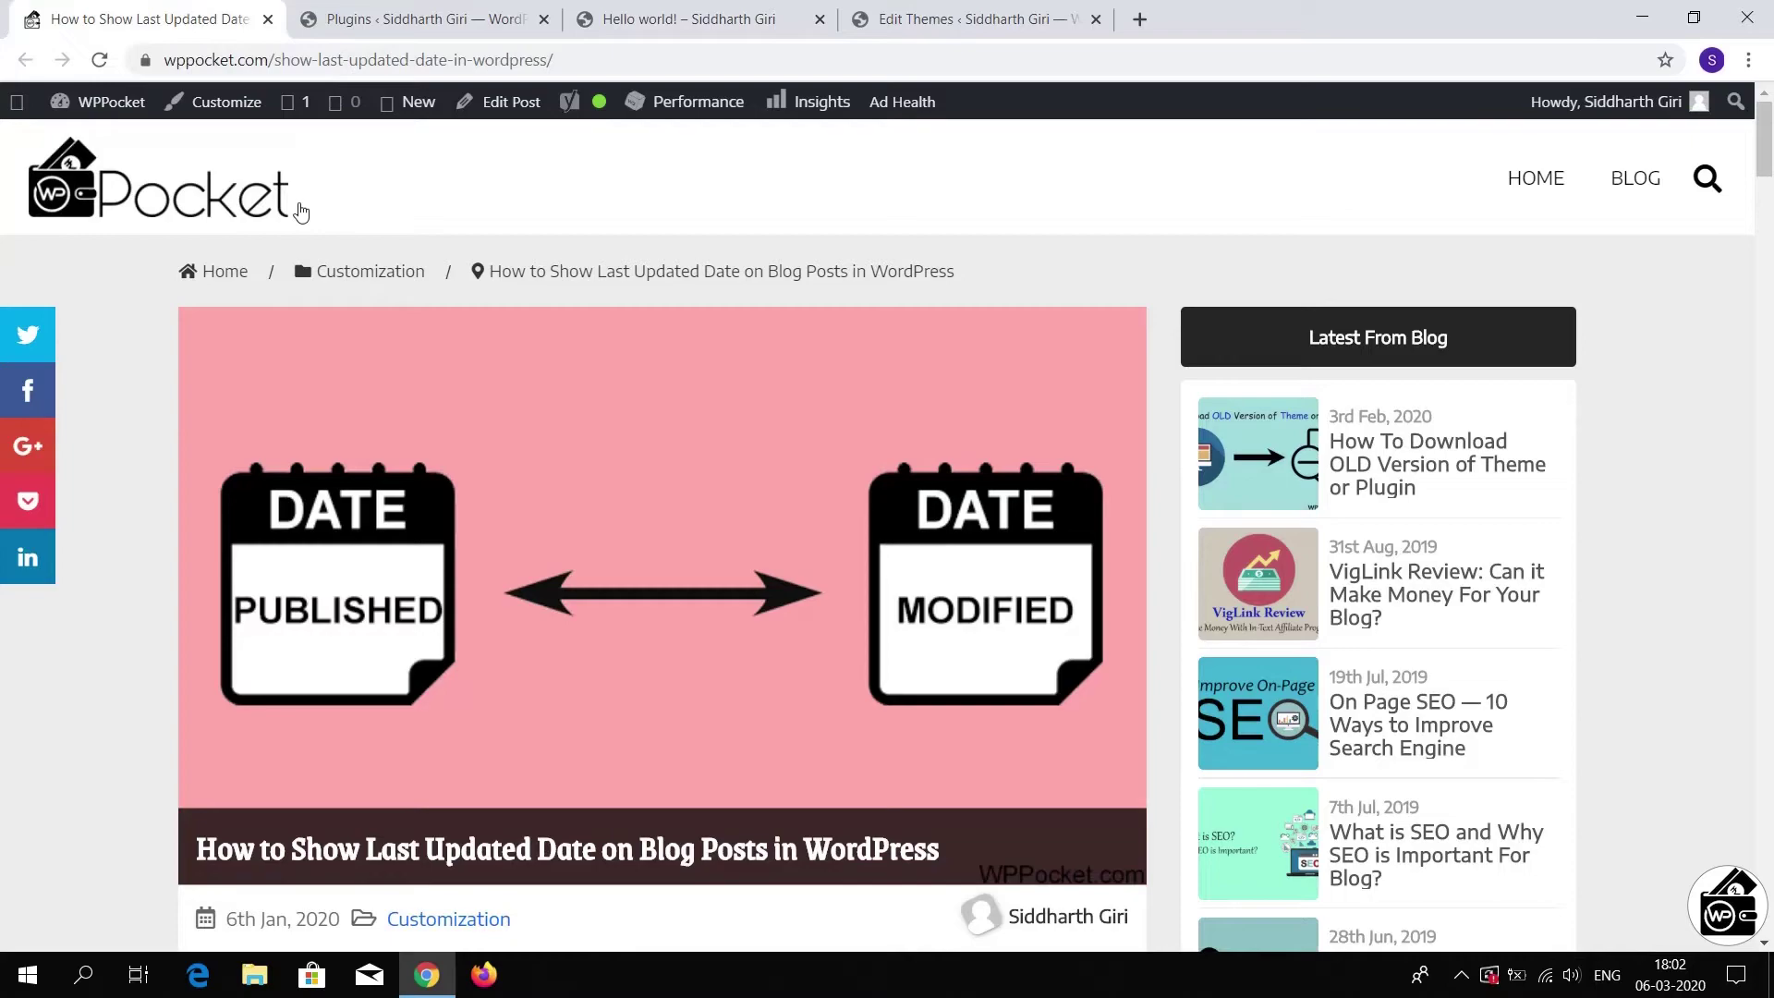
# Copy the WPPocket article's Functions.php last-updated-date code block
pyautogui.scroll(-5, 779, 600)
pyautogui.scroll(-5, 779, 600)
pyautogui.scroll(-8, 780, 600)
pyautogui.scroll(-7, 779, 601)
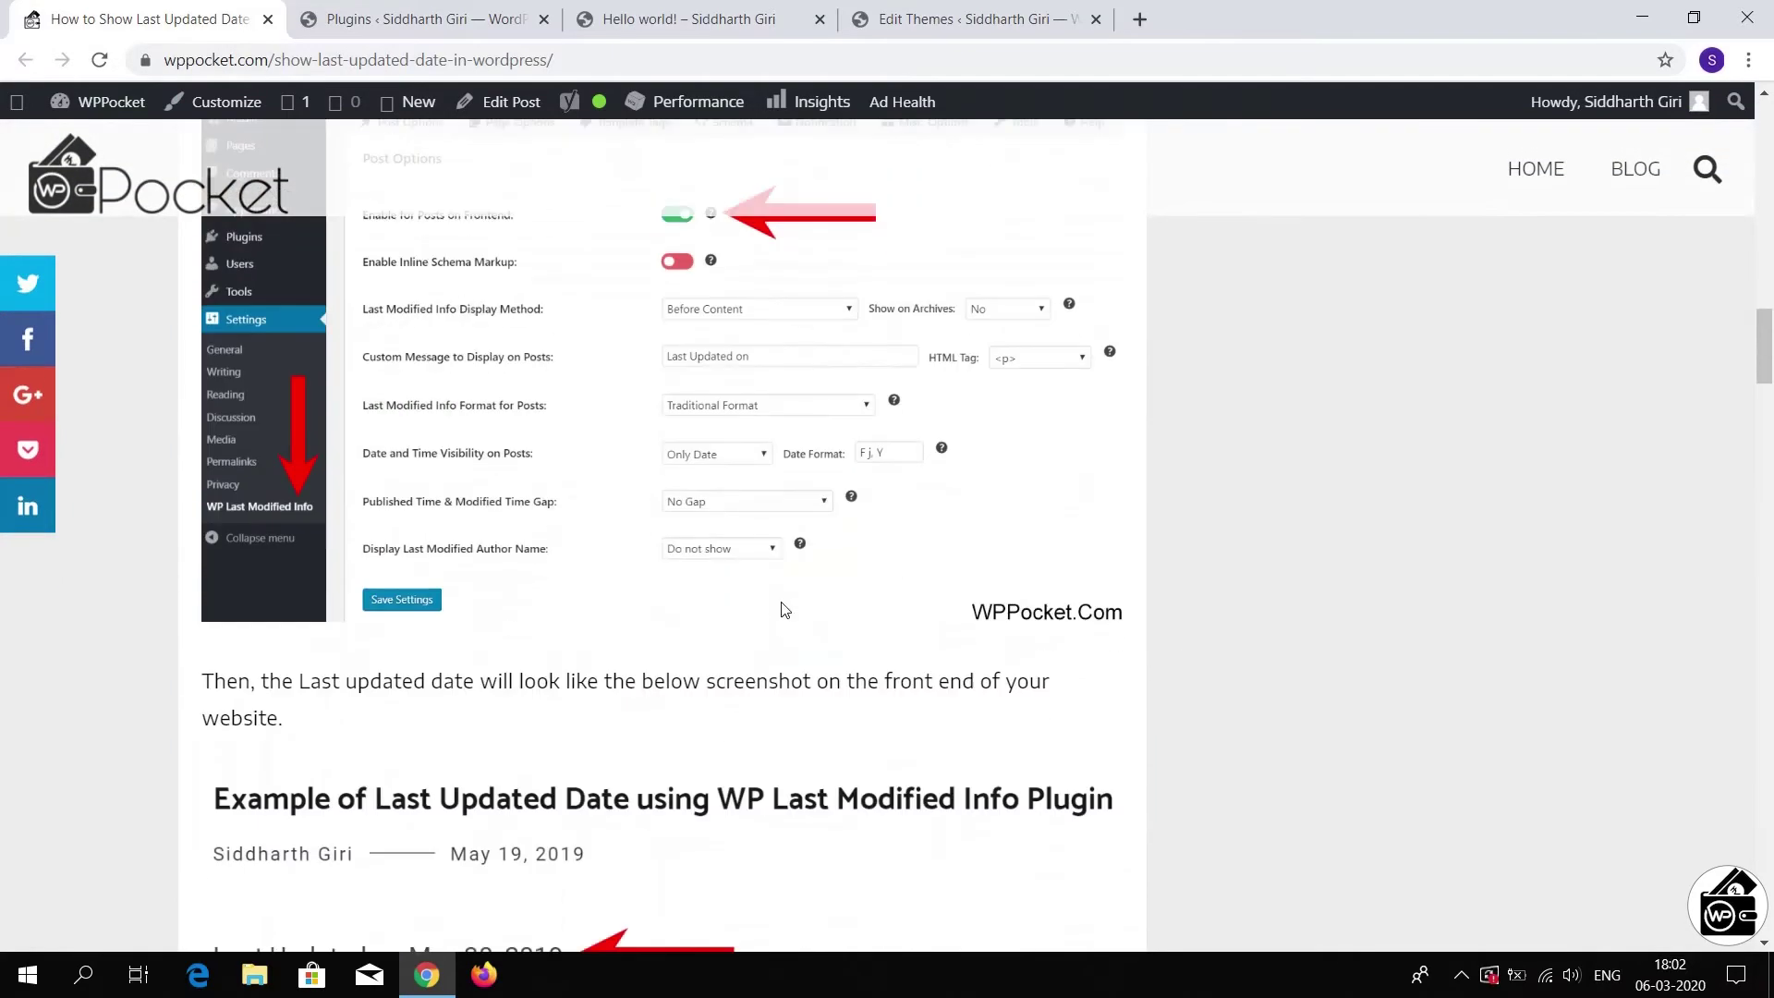
pyautogui.scroll(-7, 780, 600)
pyautogui.scroll(-3, 780, 601)
pyautogui.scroll(-4, 782, 603)
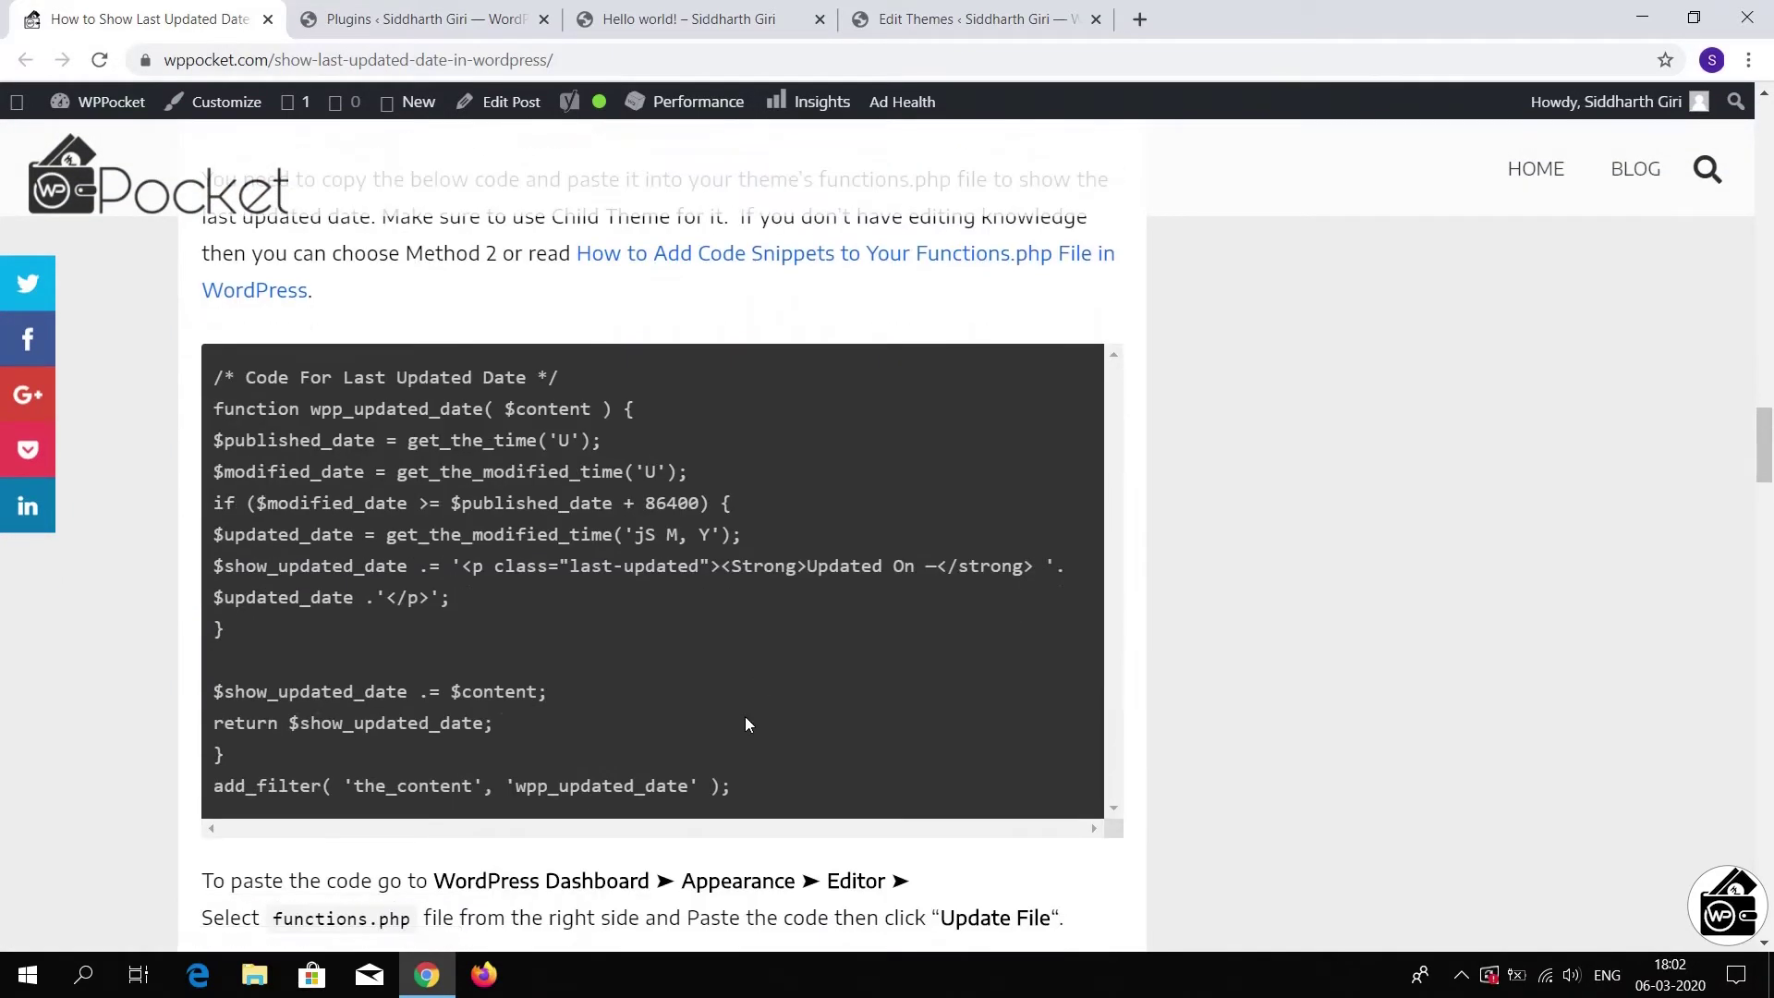
pyautogui.moveTo(714, 786); pyautogui.dragTo(168, 369)
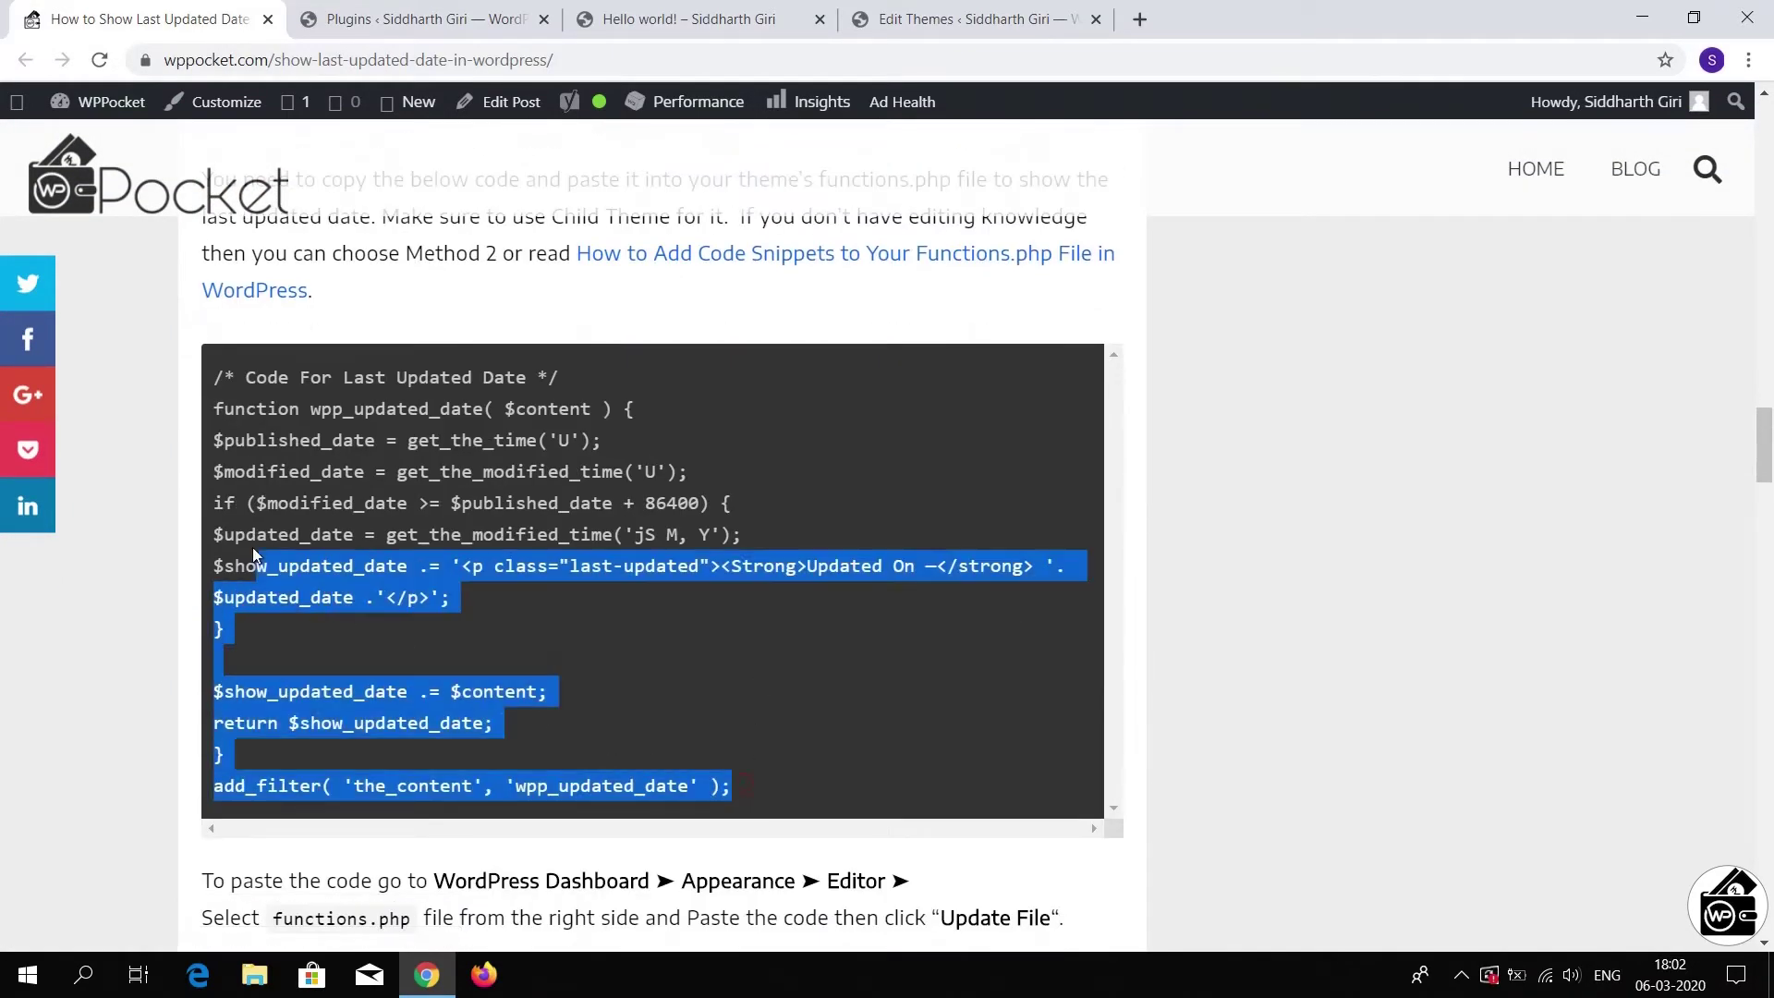
pyautogui.rightClick(320, 397)
pyautogui.click(336, 417)
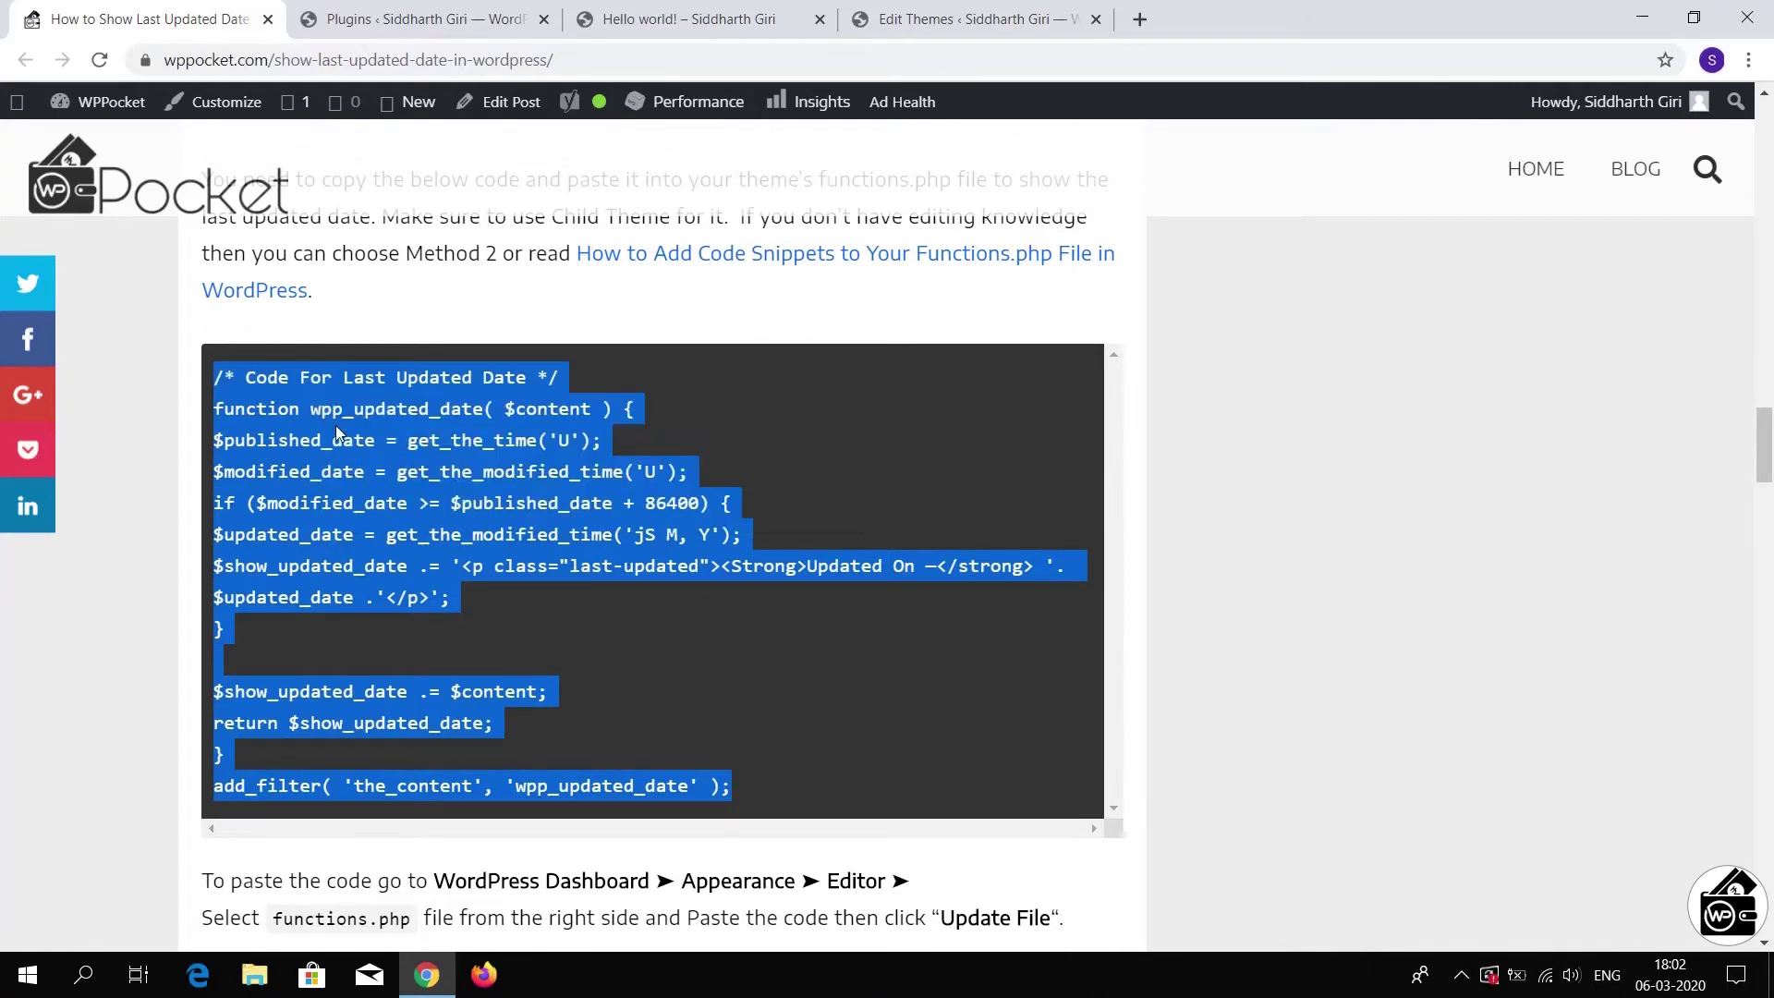
pyautogui.click(496, 7)
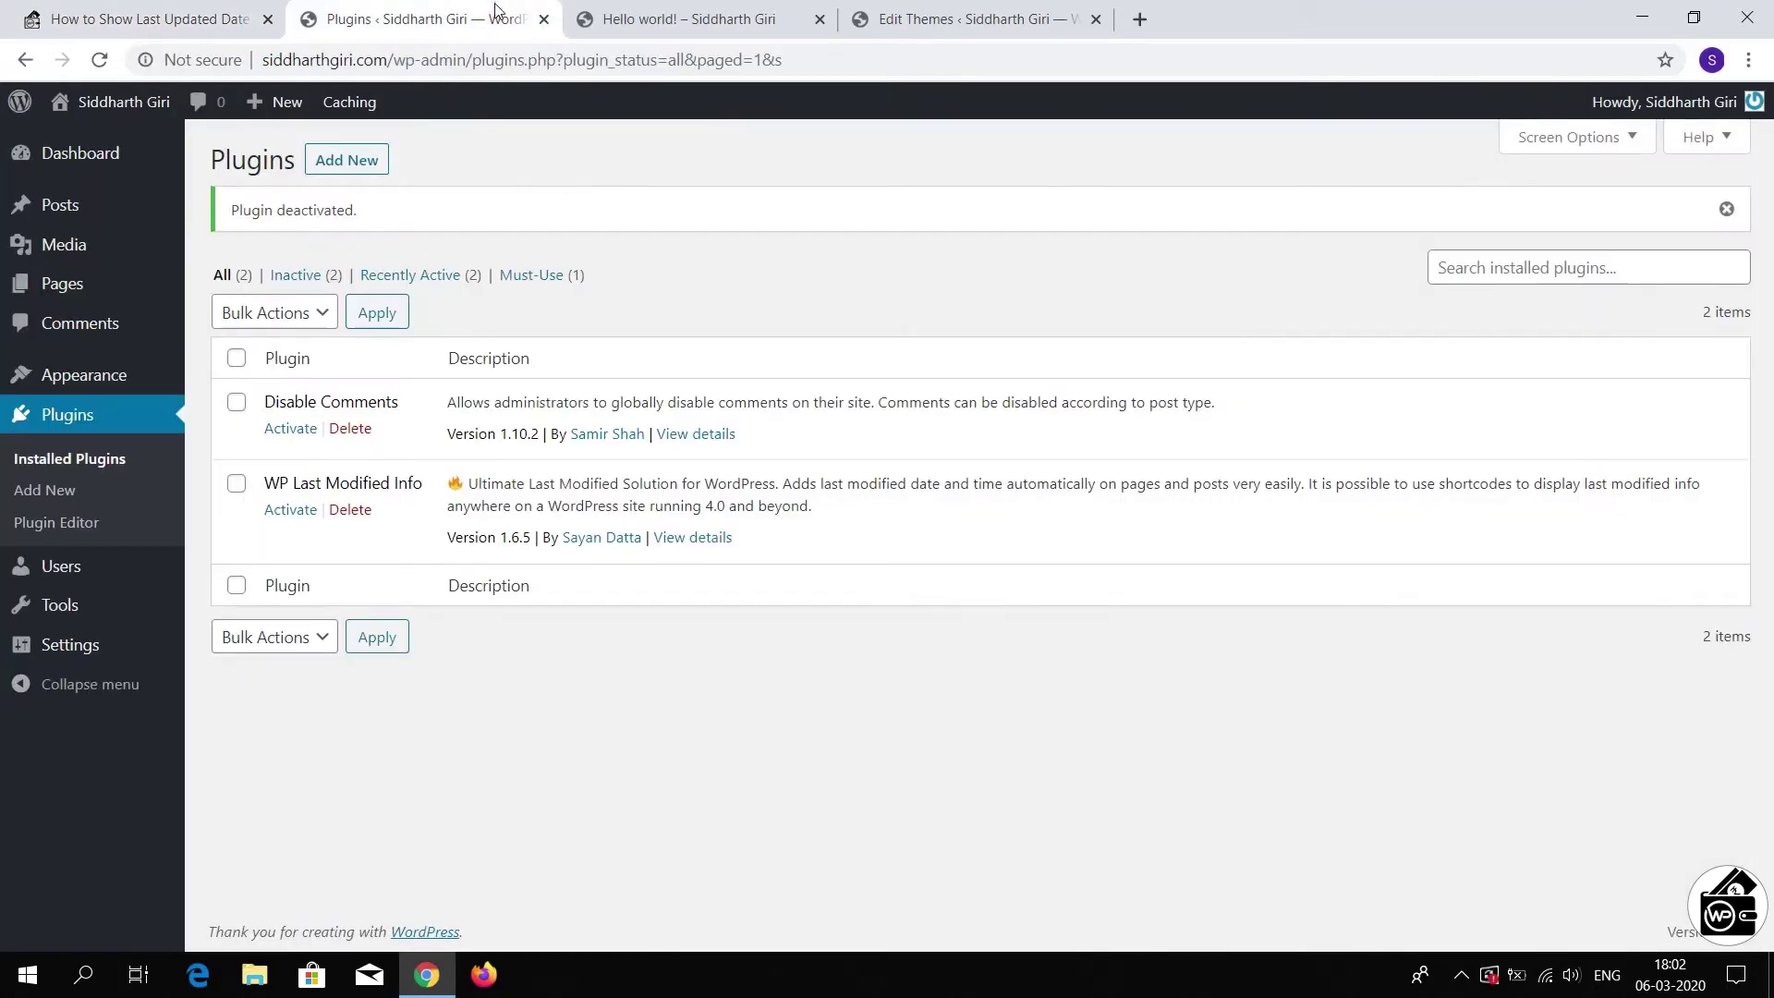
pyautogui.moveTo(83, 374)
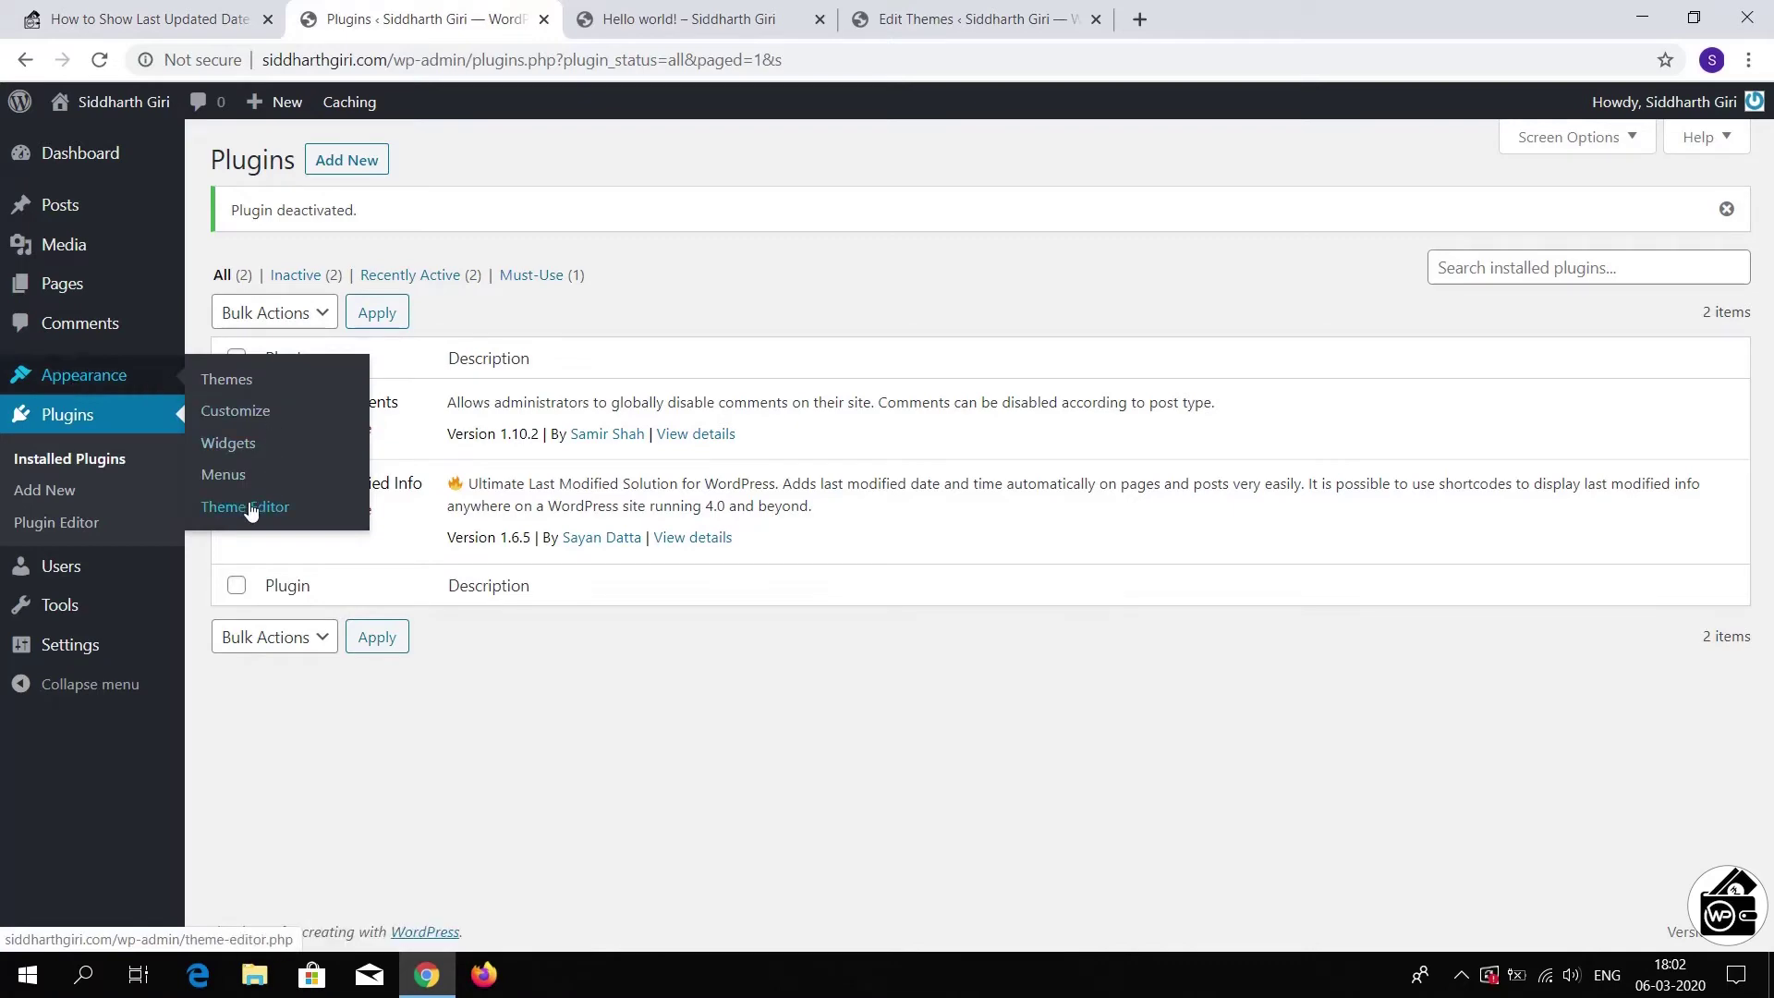
# Open Twenty Nineteen's functions.php in the theme file editor and scroll to its end
pyautogui.click(249, 509)
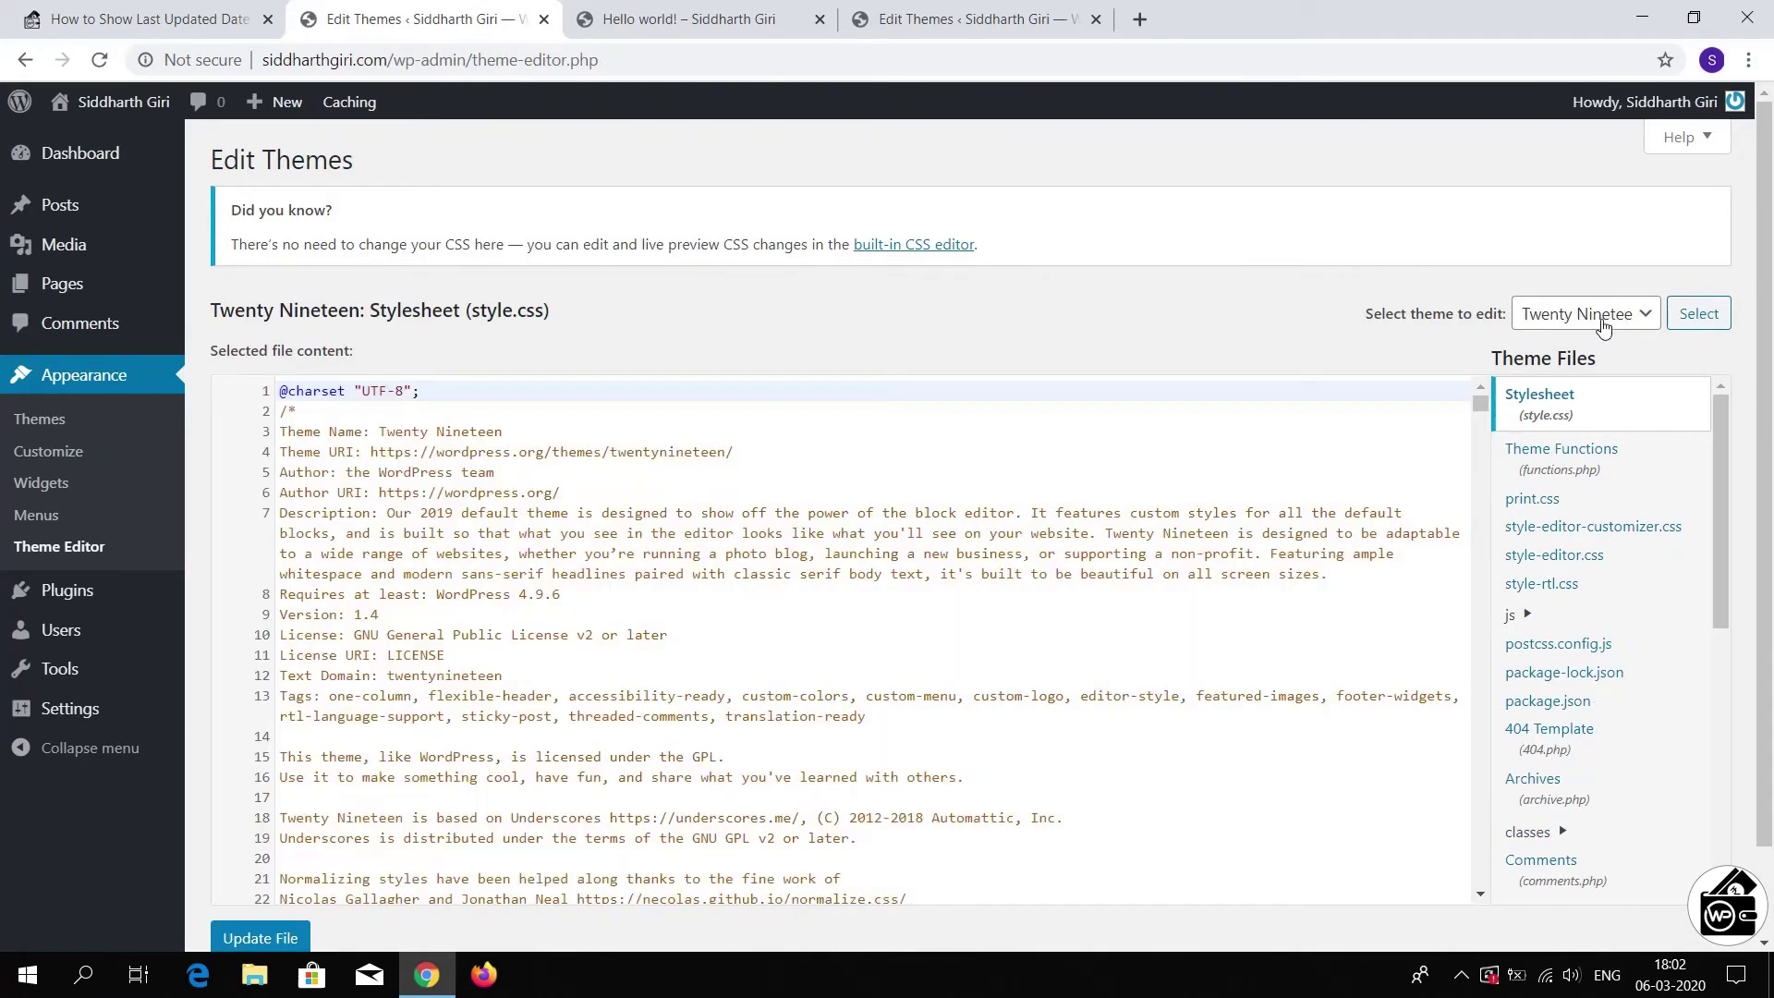
pyautogui.click(1583, 460)
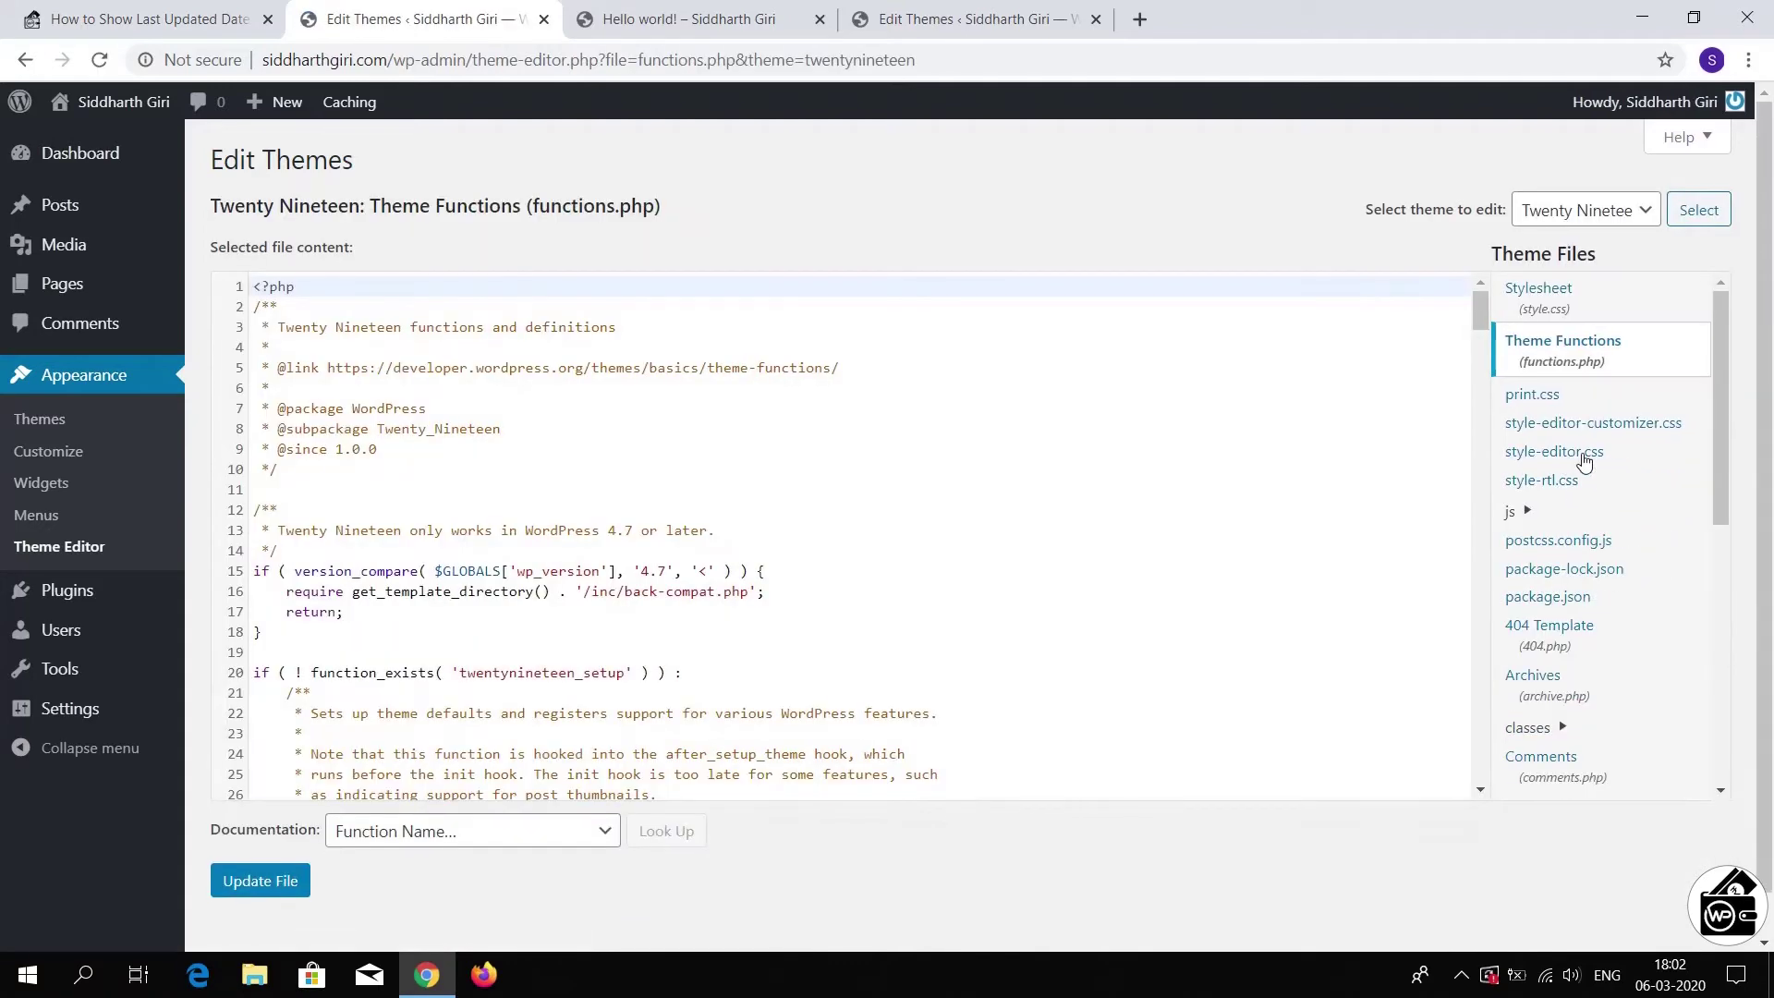
pyautogui.scroll(-7, 1059, 650)
pyautogui.scroll(-10, 1059, 651)
pyautogui.scroll(-12, 1058, 651)
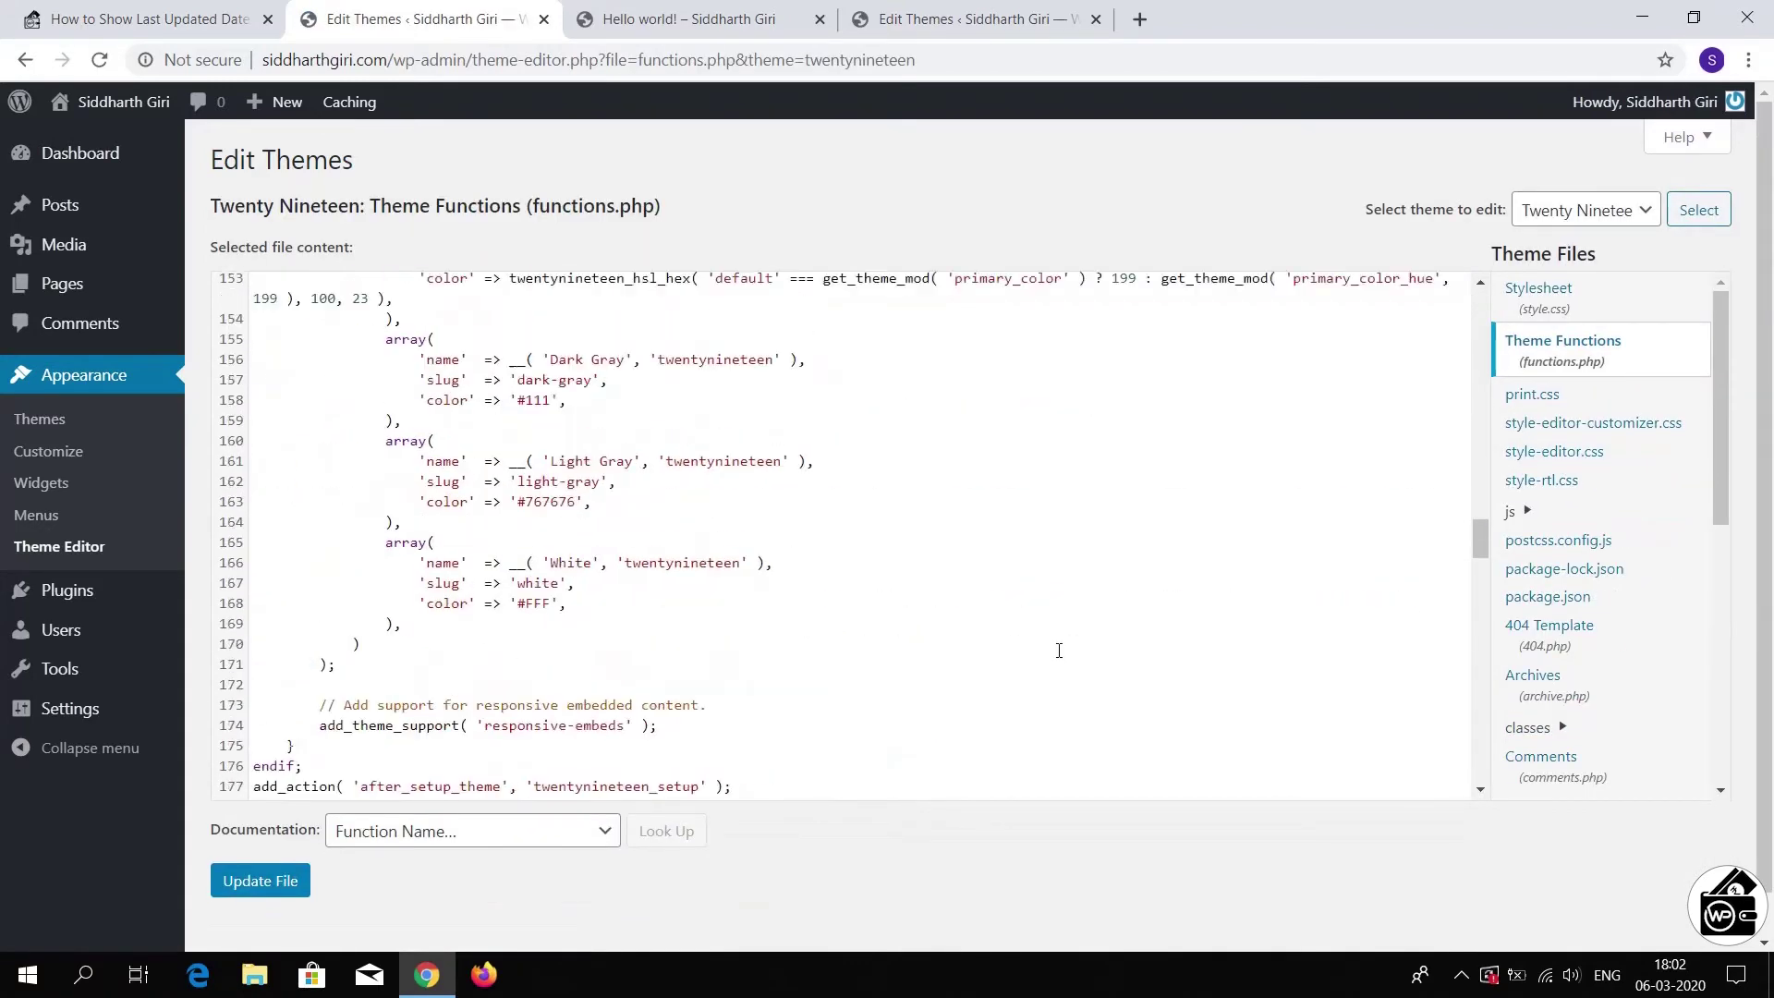
pyautogui.scroll(-10, 1058, 650)
pyautogui.scroll(-8, 1061, 656)
pyautogui.scroll(-7, 1064, 662)
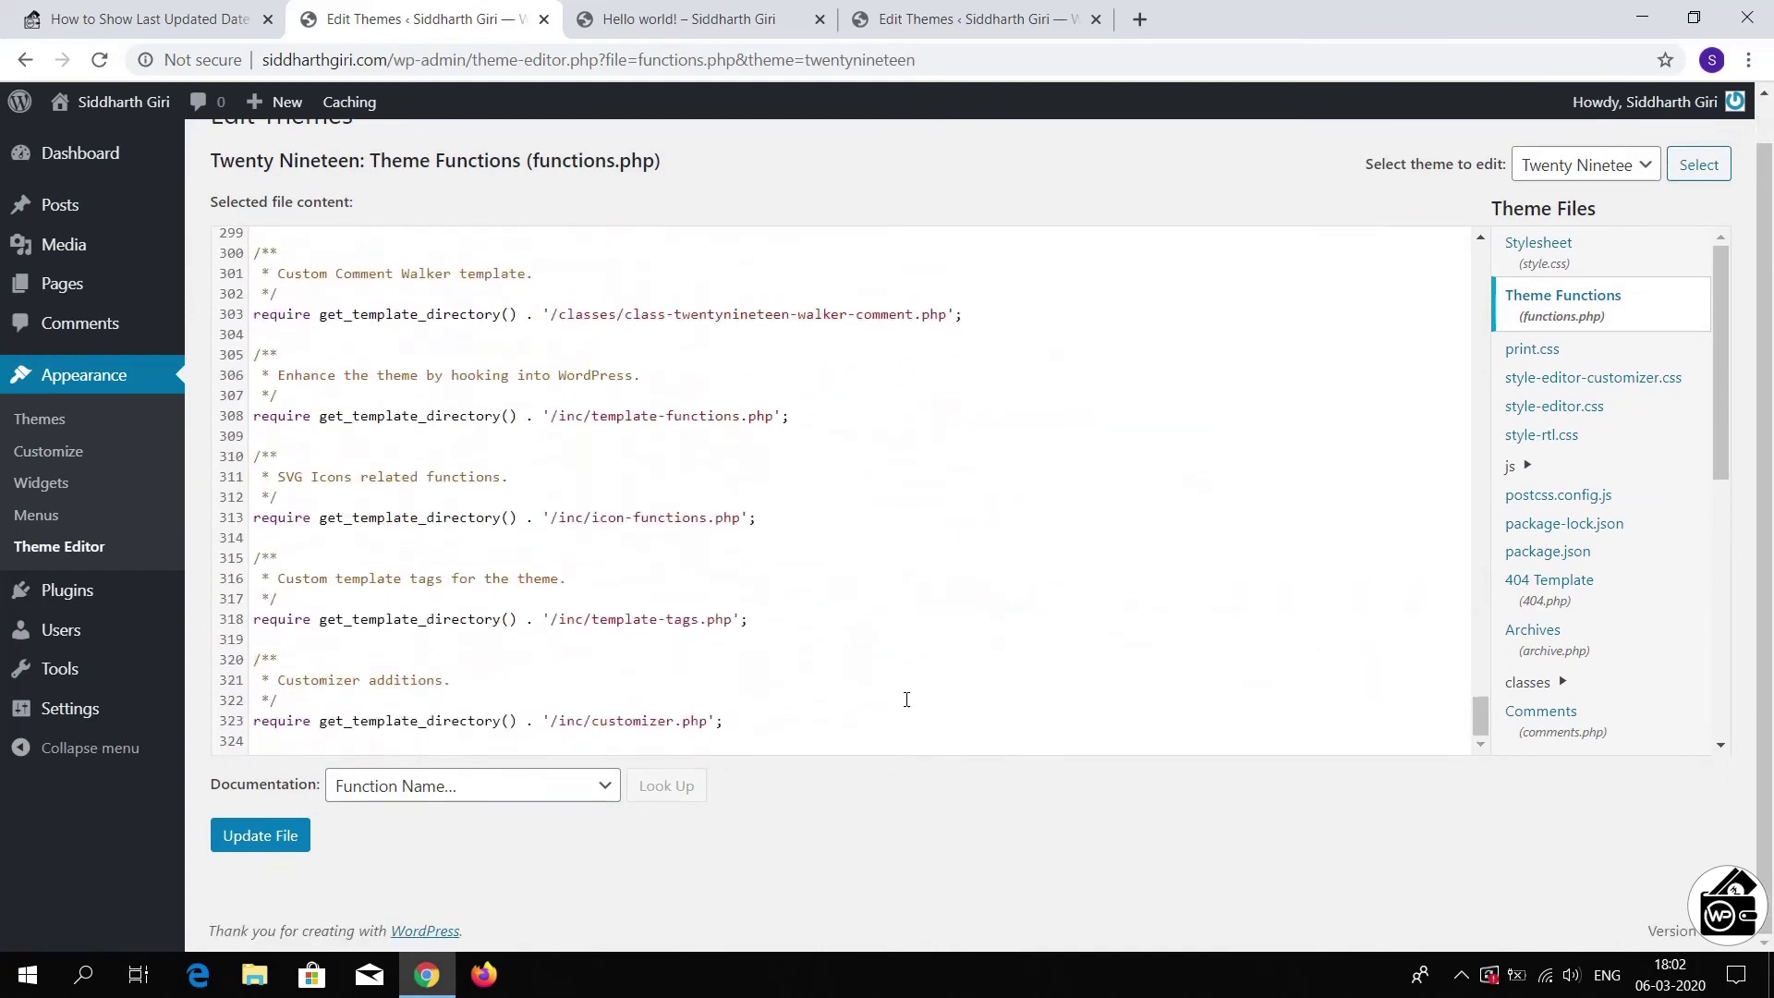
# Paste the wpp_updated_date snippet on empty line 324 and save functions.php
pyautogui.click(865, 716)
pyautogui.click(448, 741)
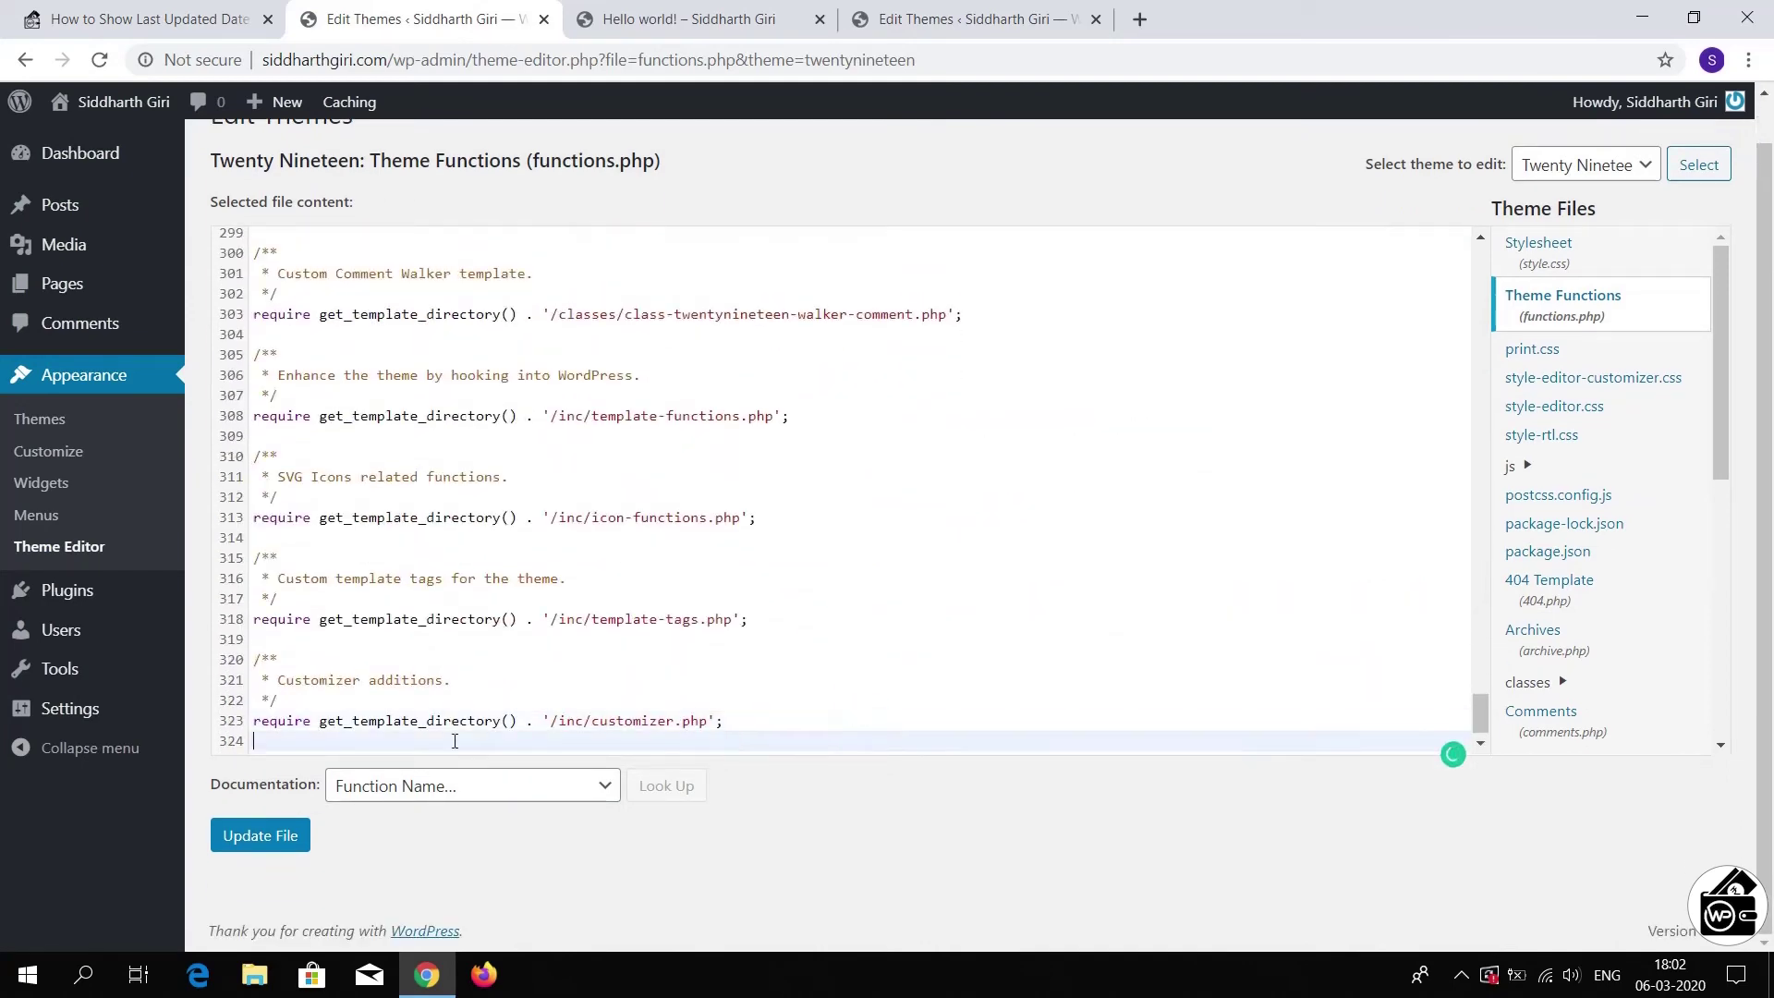
pyautogui.rightClick(448, 741)
pyautogui.click(476, 559)
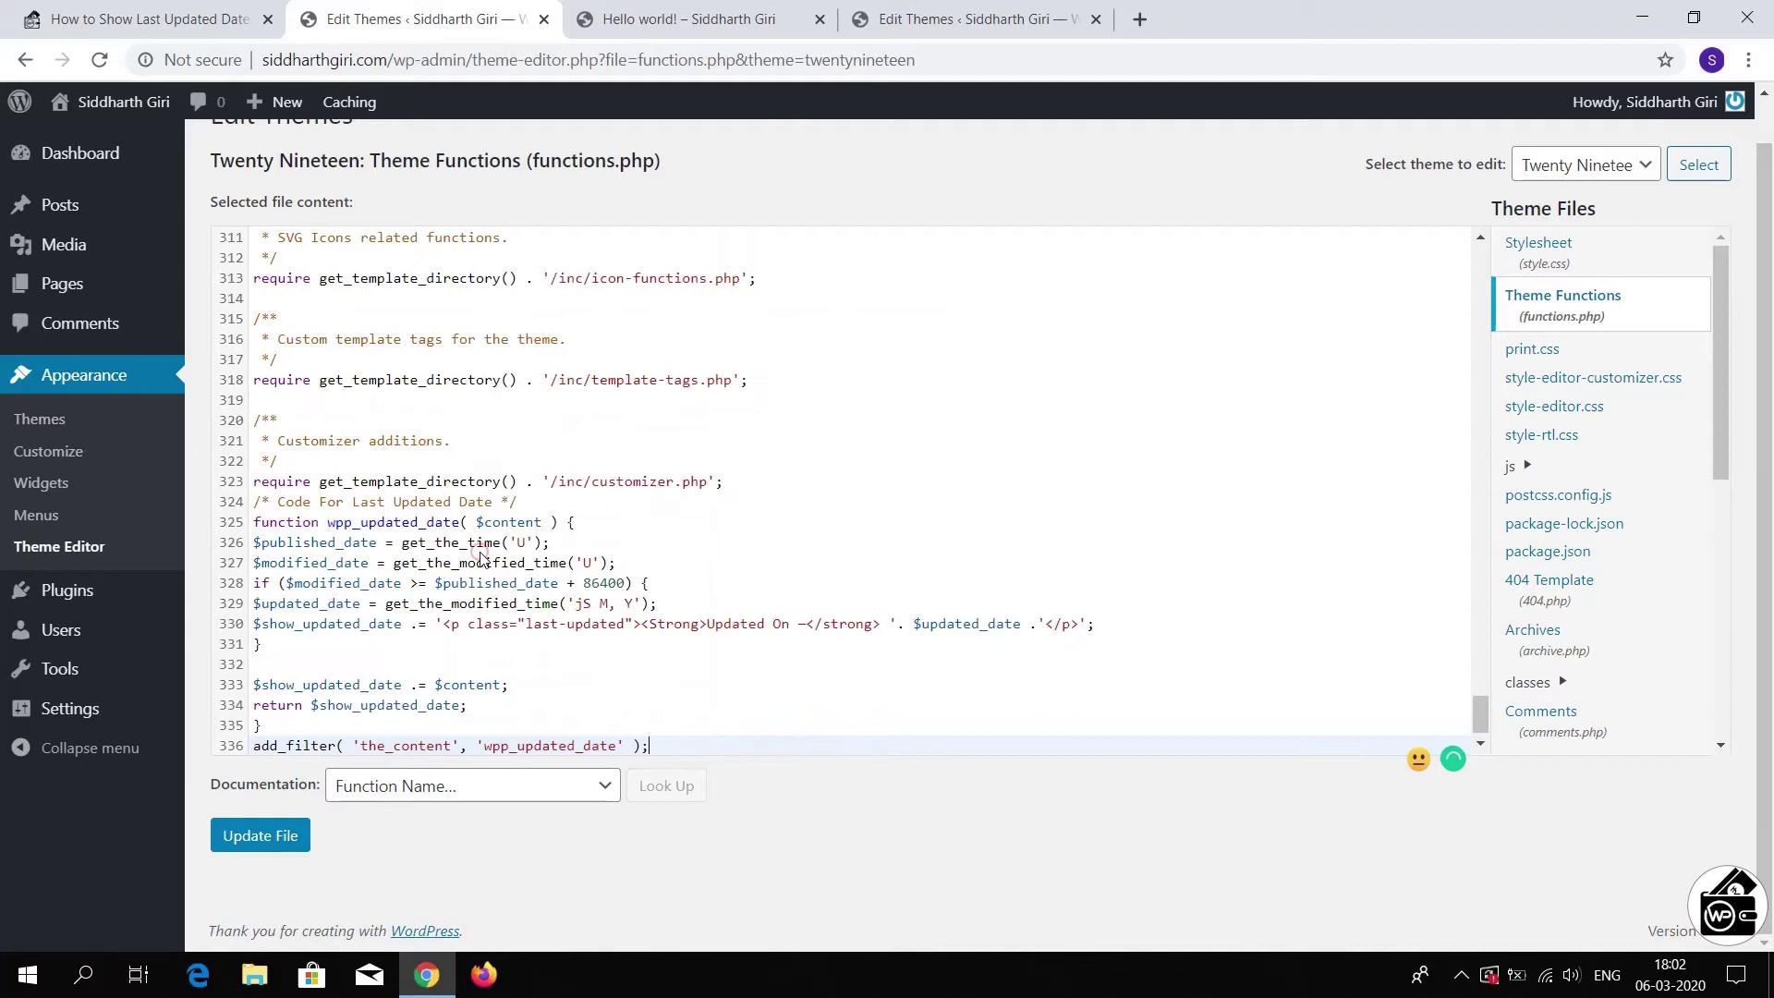
pyautogui.click(287, 835)
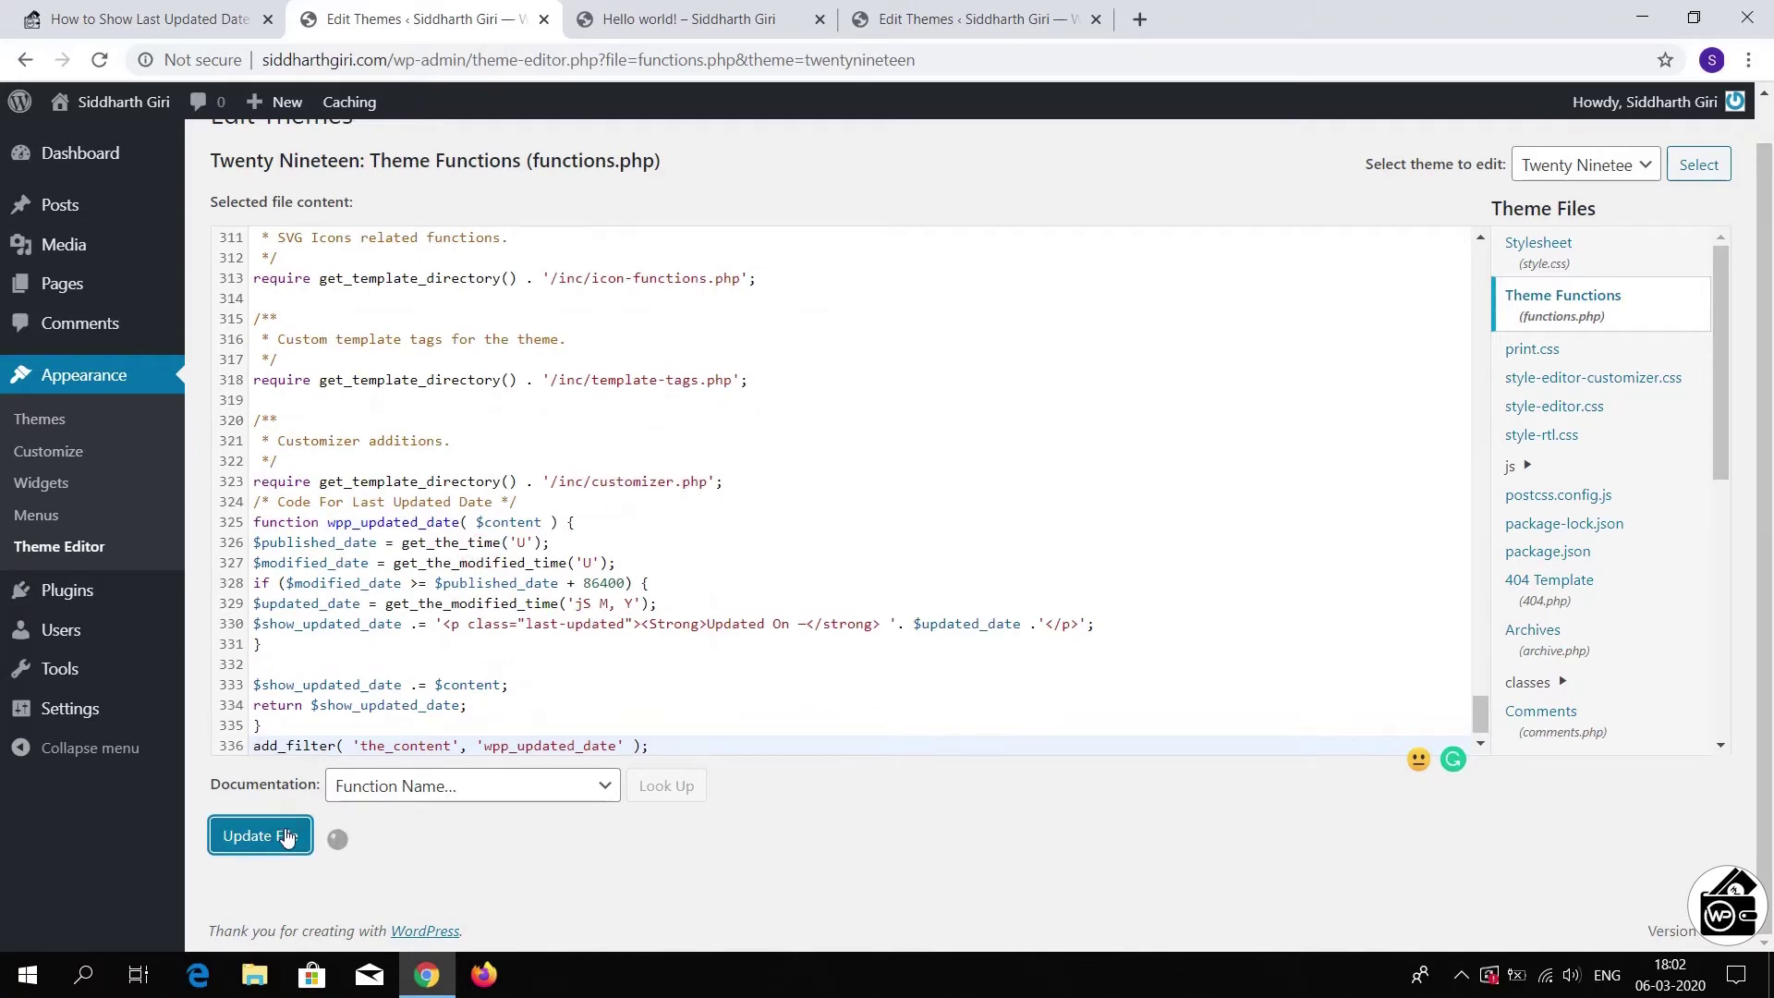
# Reload Hello world! to check it shows 'Updated On — 6th Mar, 2020'
pyautogui.click(683, 20)
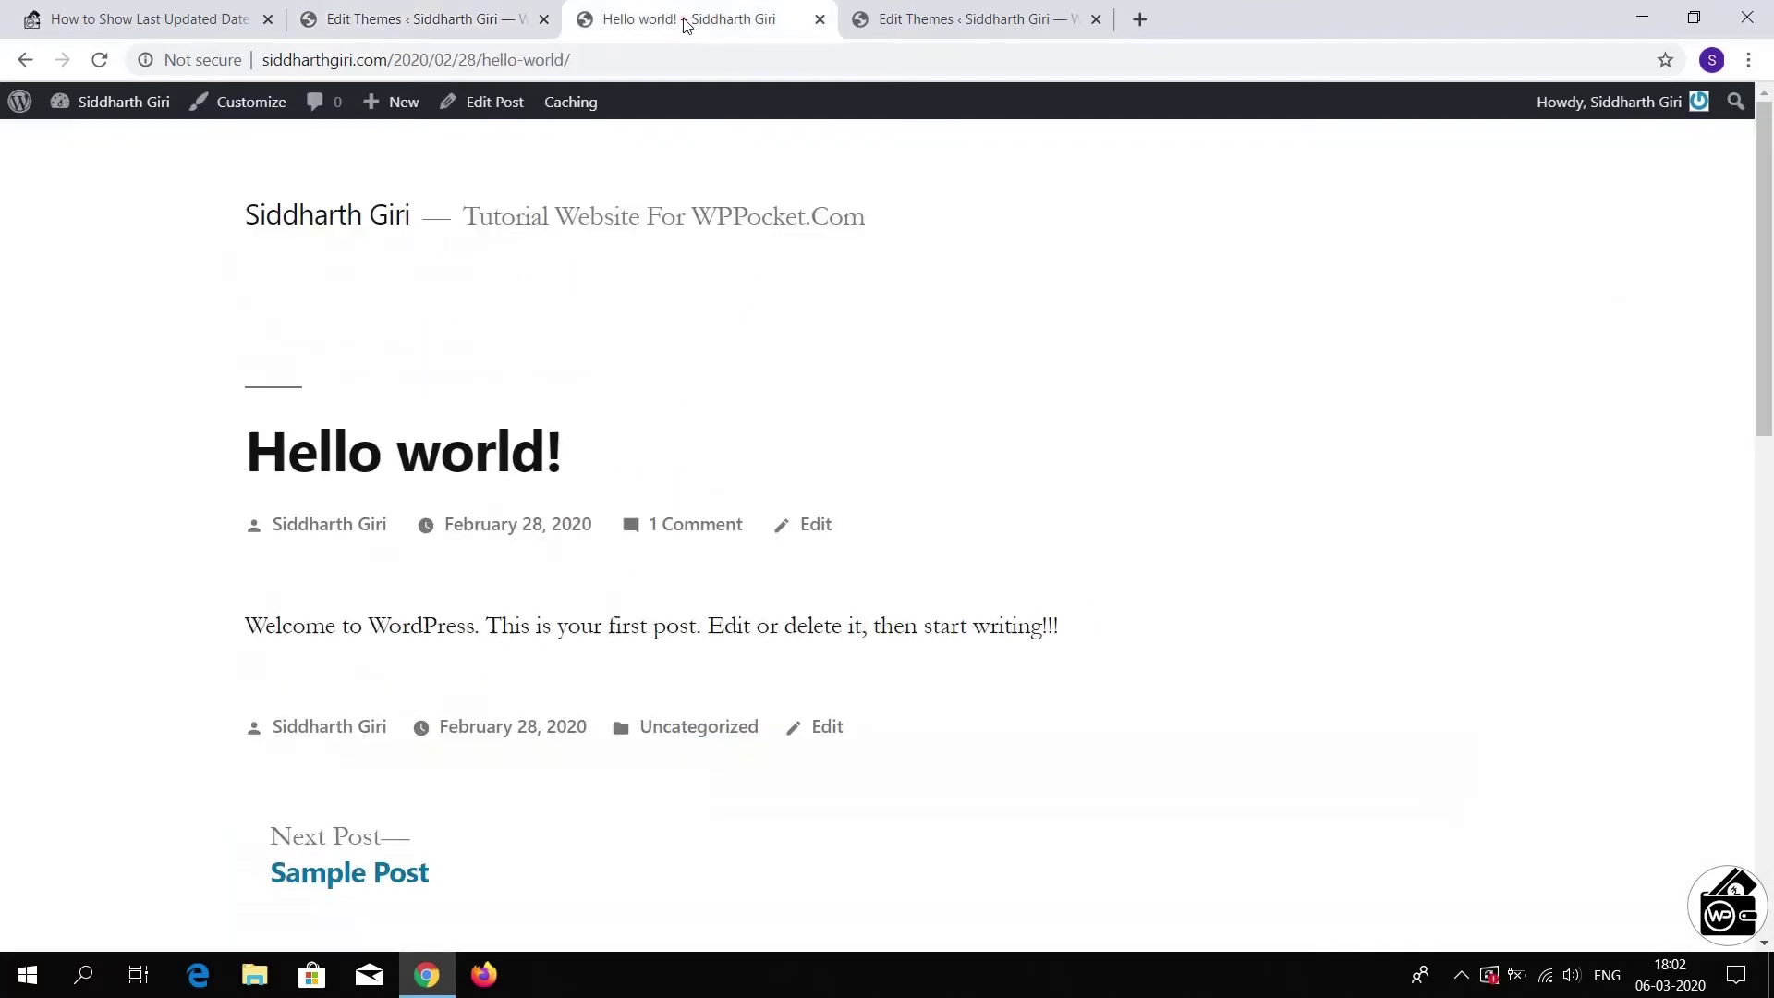
pyautogui.click(107, 61)
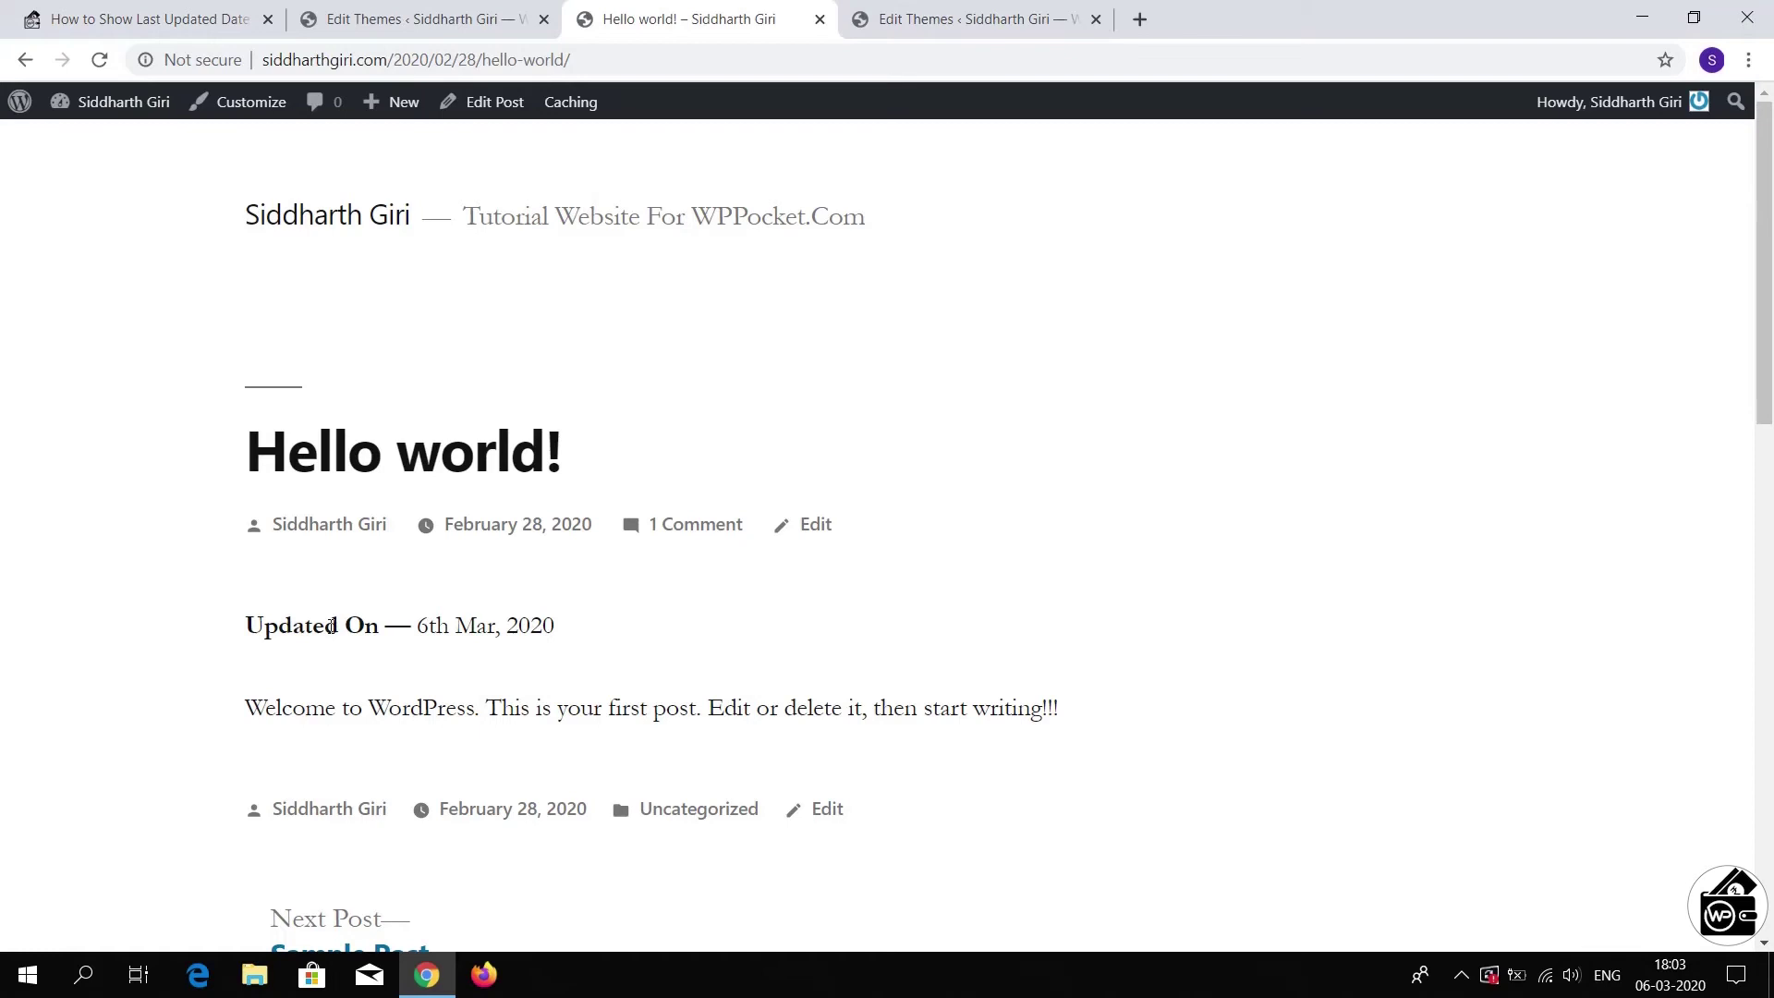
pyautogui.click(388, 18)
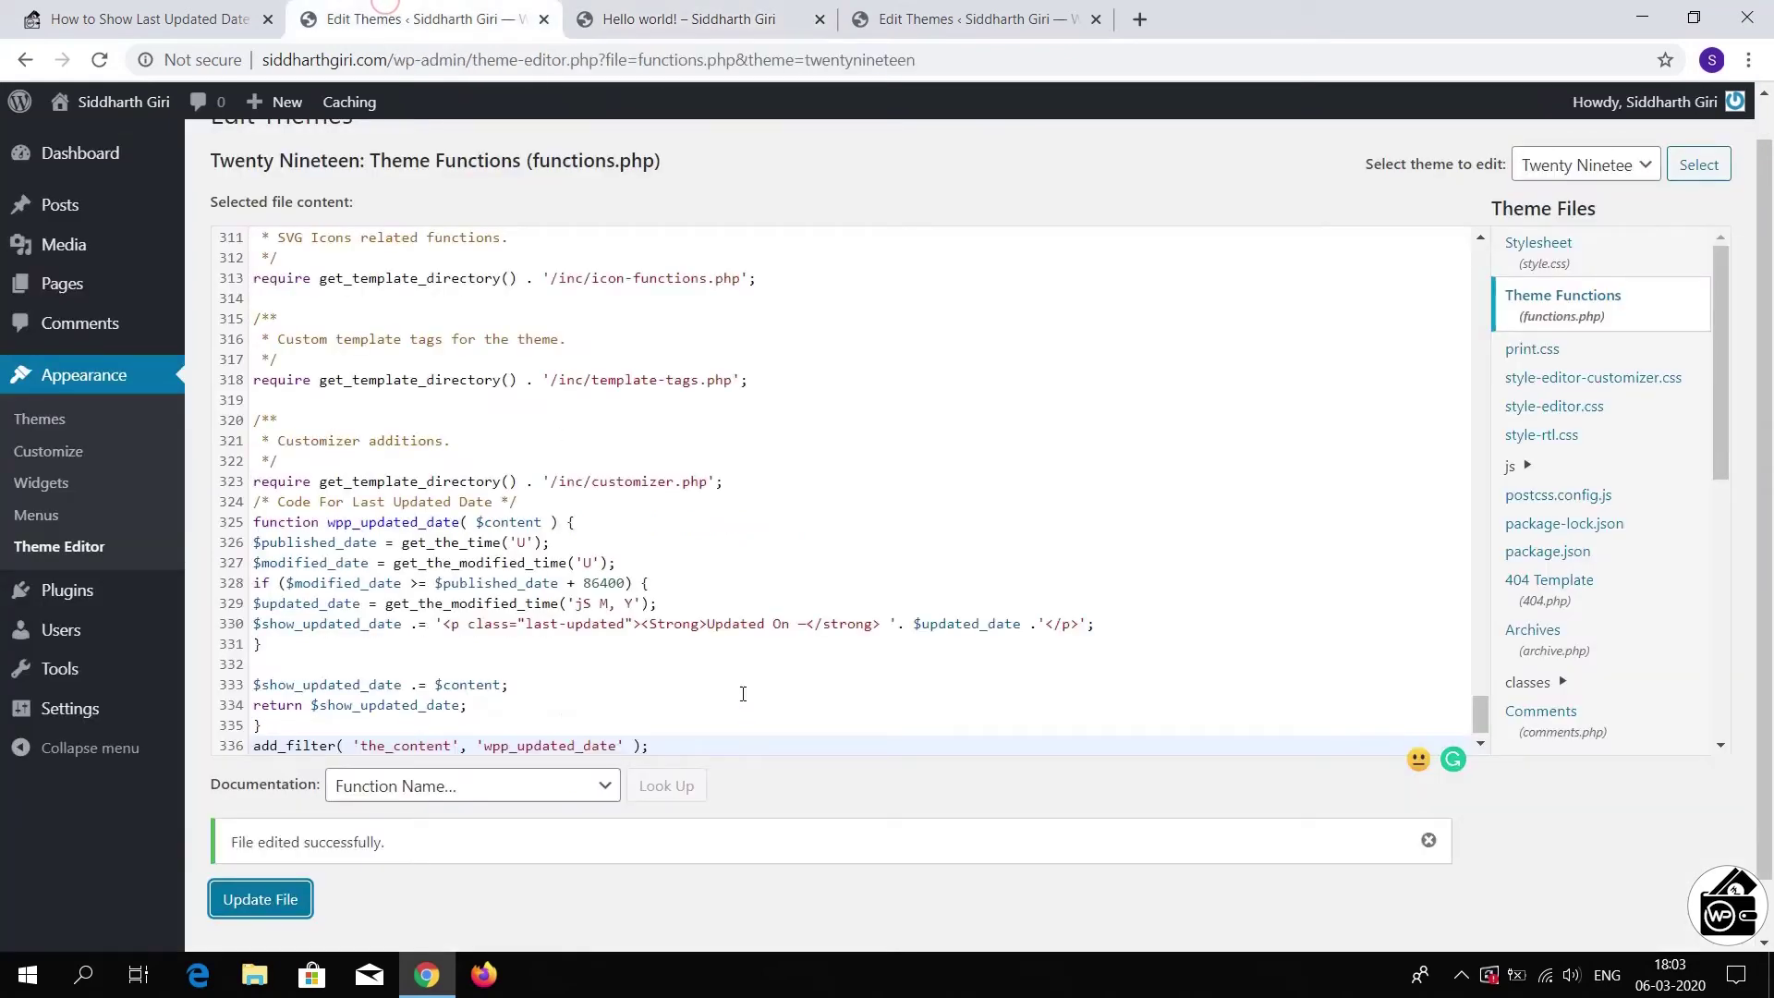
# Locate the Updated On text on line 330 of functions.php, then open entry-header.php
pyautogui.scroll(-1, 743, 694)
pyautogui.moveTo(709, 596); pyautogui.dragTo(806, 605)
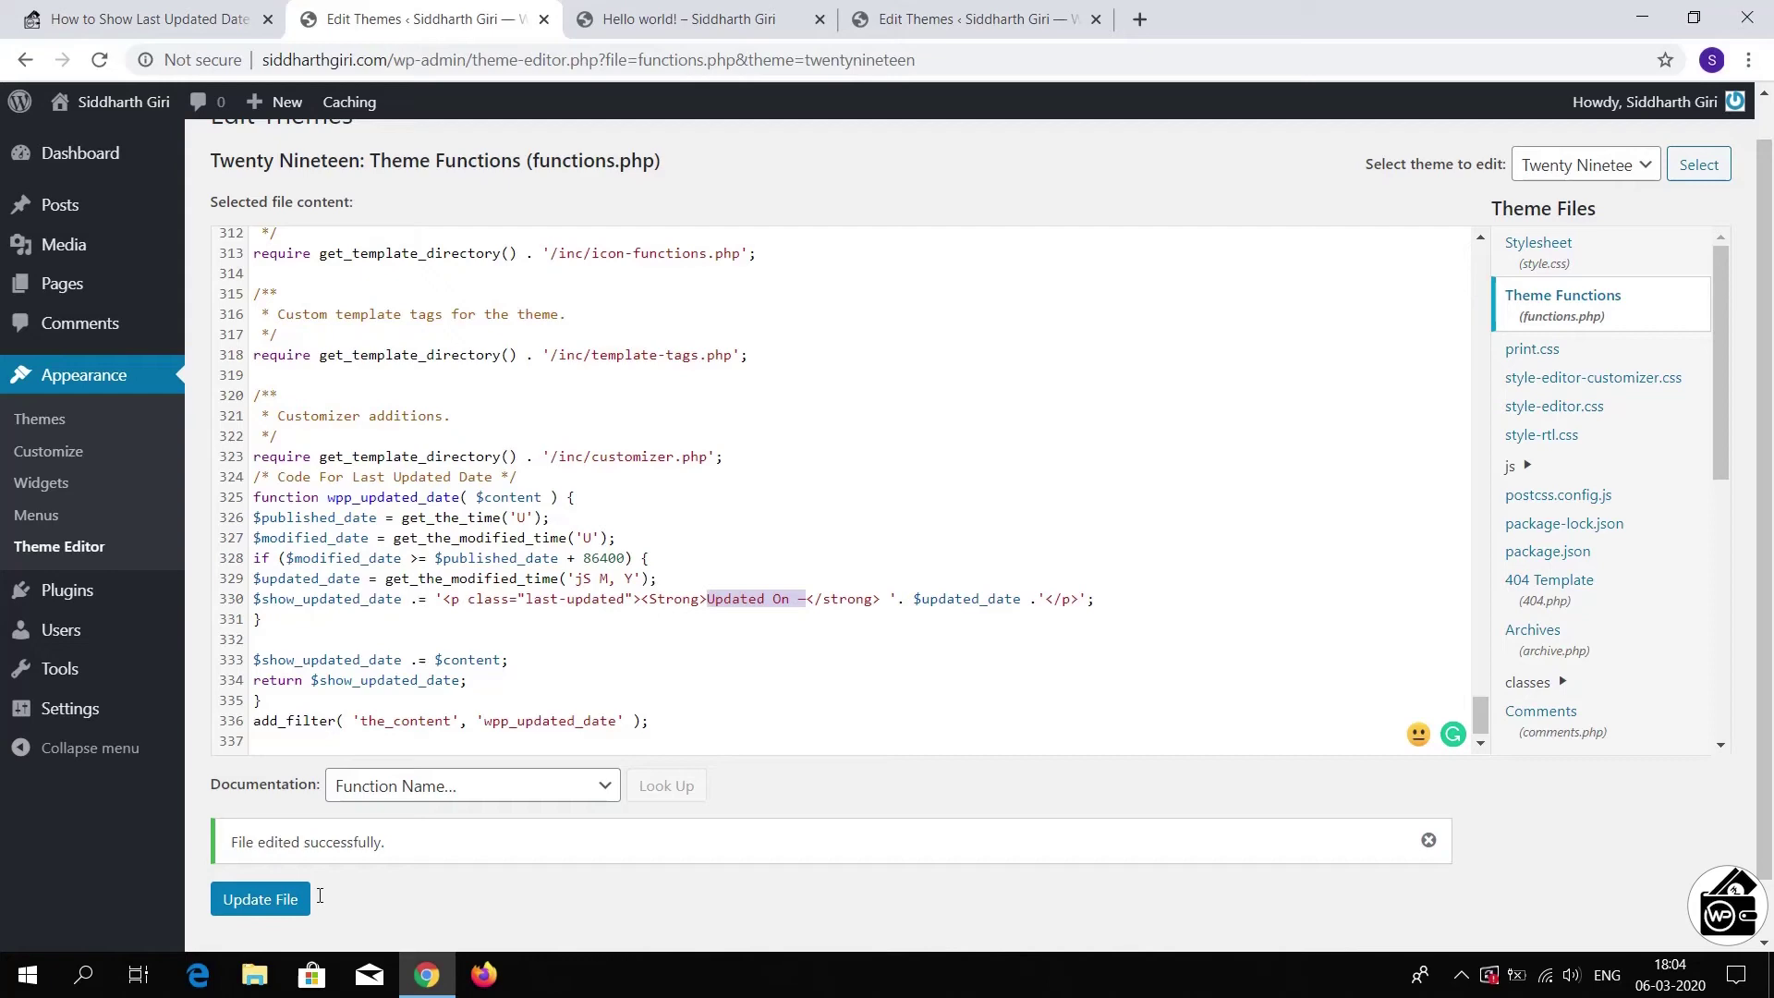
pyautogui.click(1009, 11)
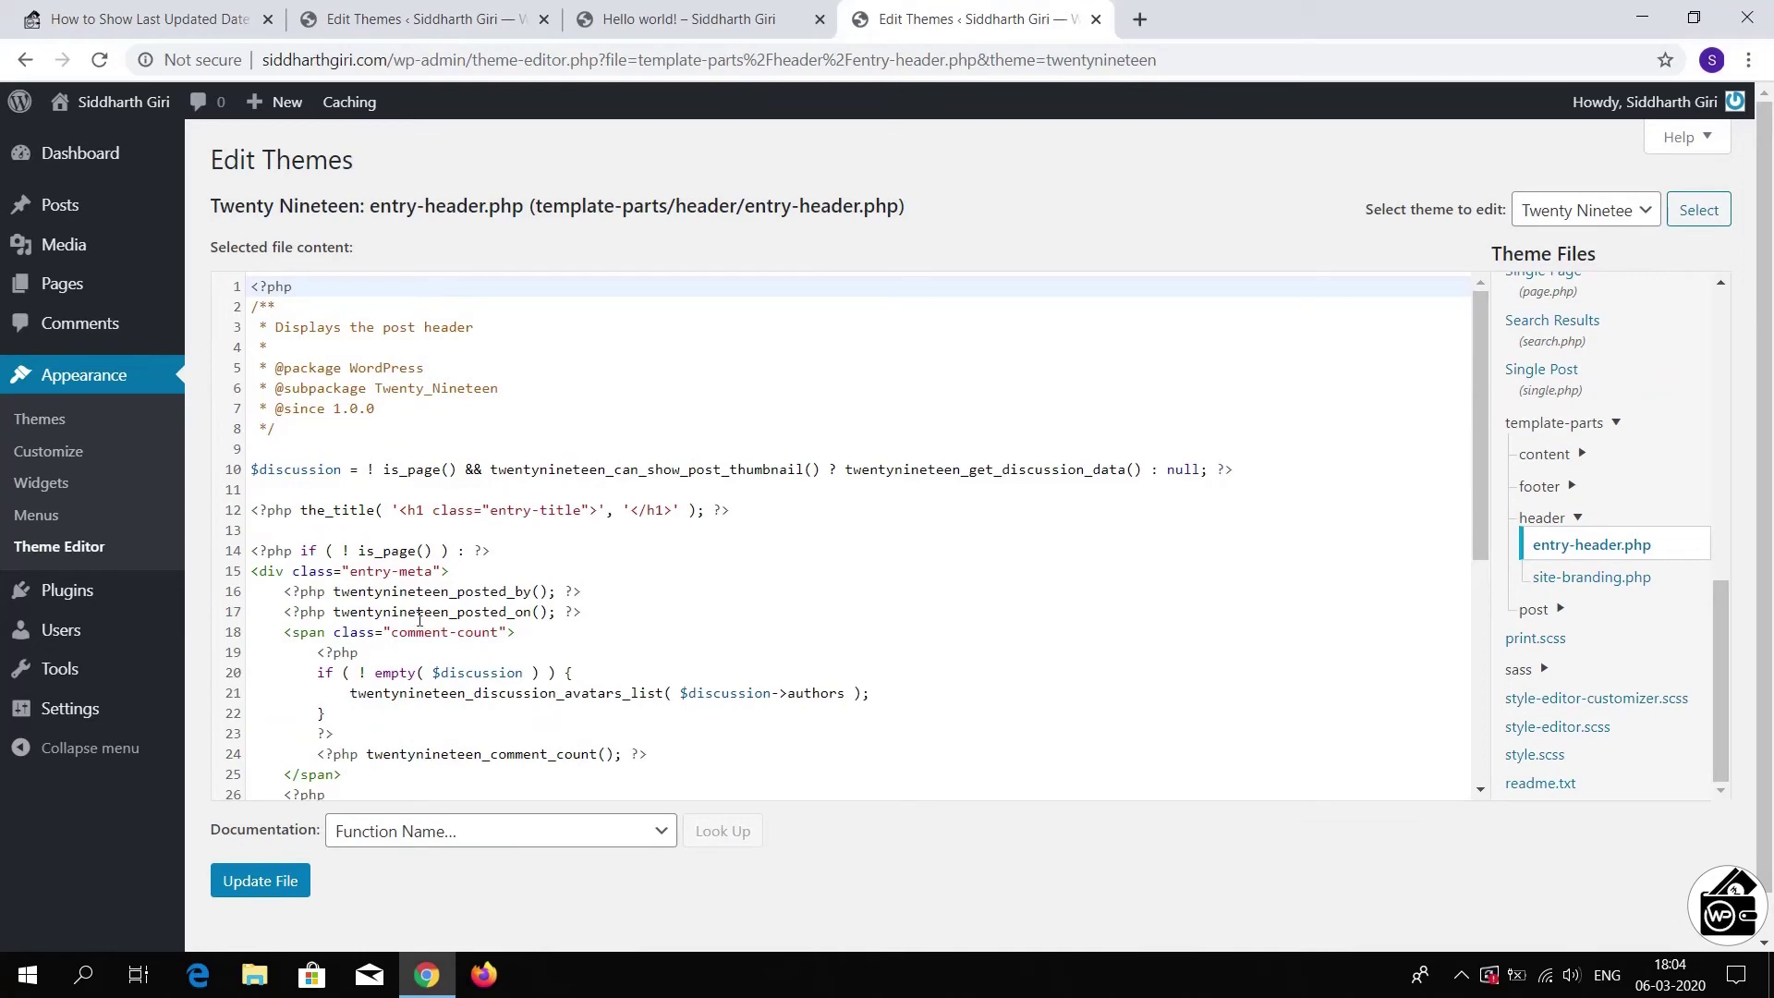
# Copy the_modified_date( get_option( 'date_format' ) ) from the WPPocket article
pyautogui.moveTo(334, 610); pyautogui.dragTo(557, 615)
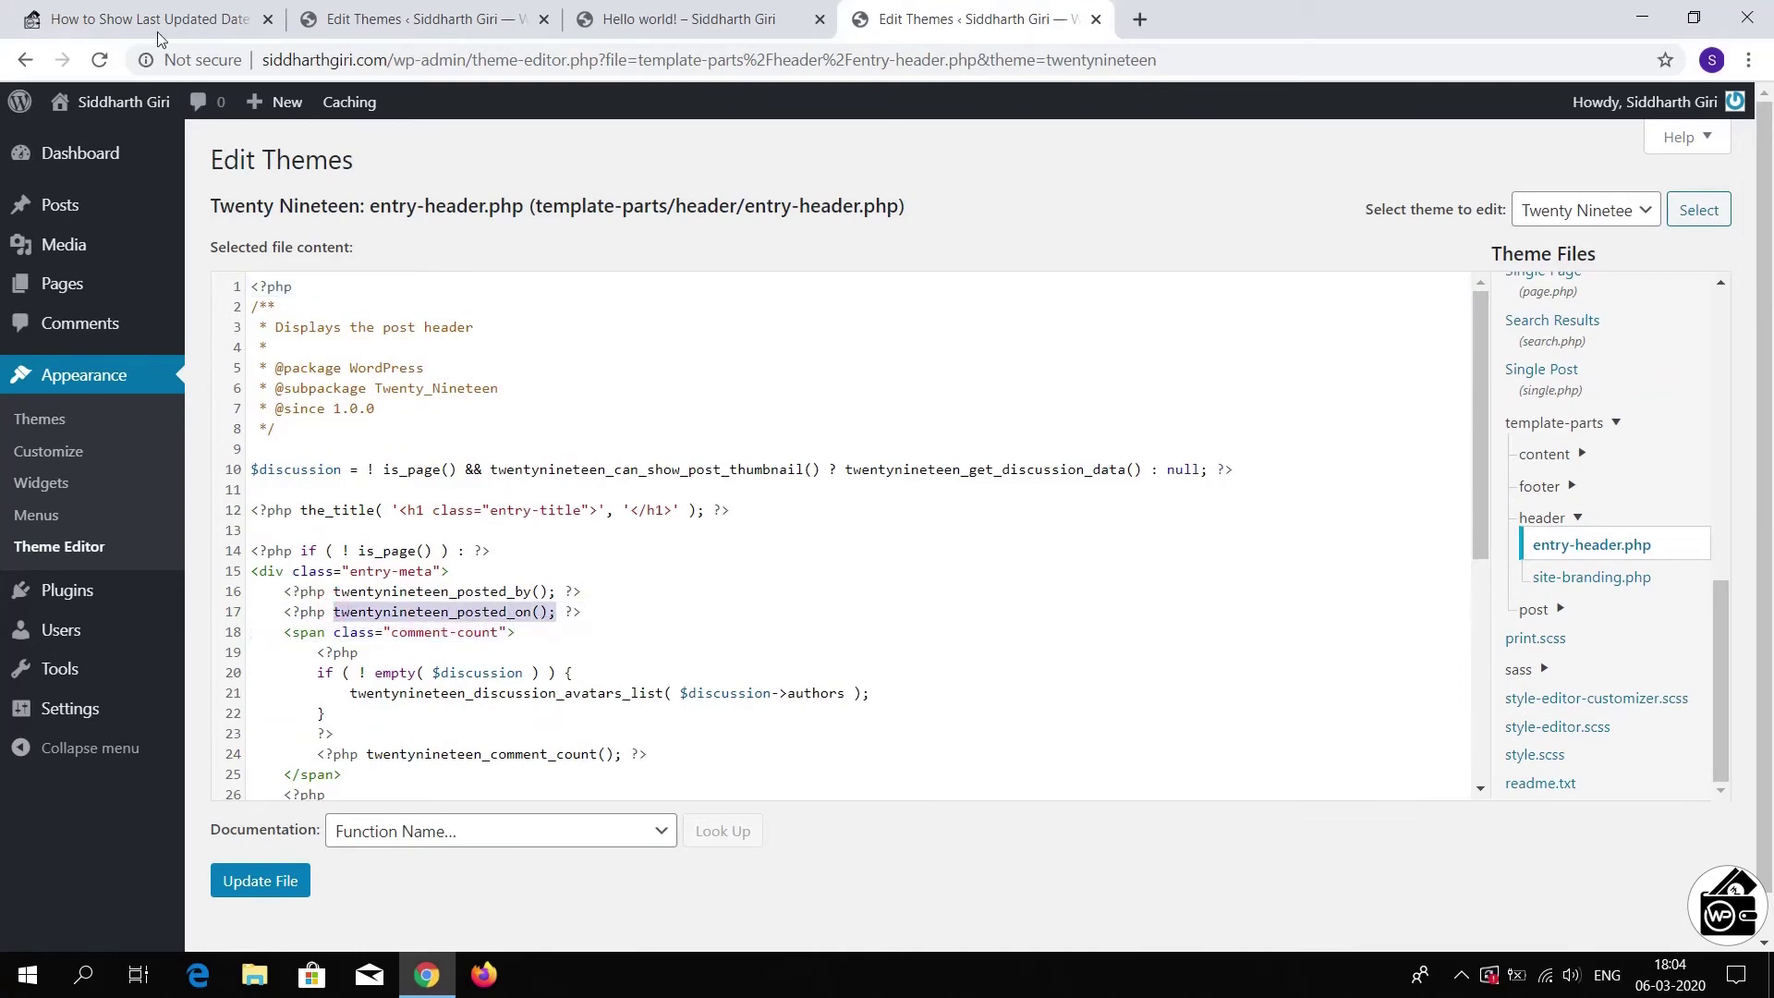
pyautogui.click(134, 13)
pyautogui.scroll(-10, 646, 635)
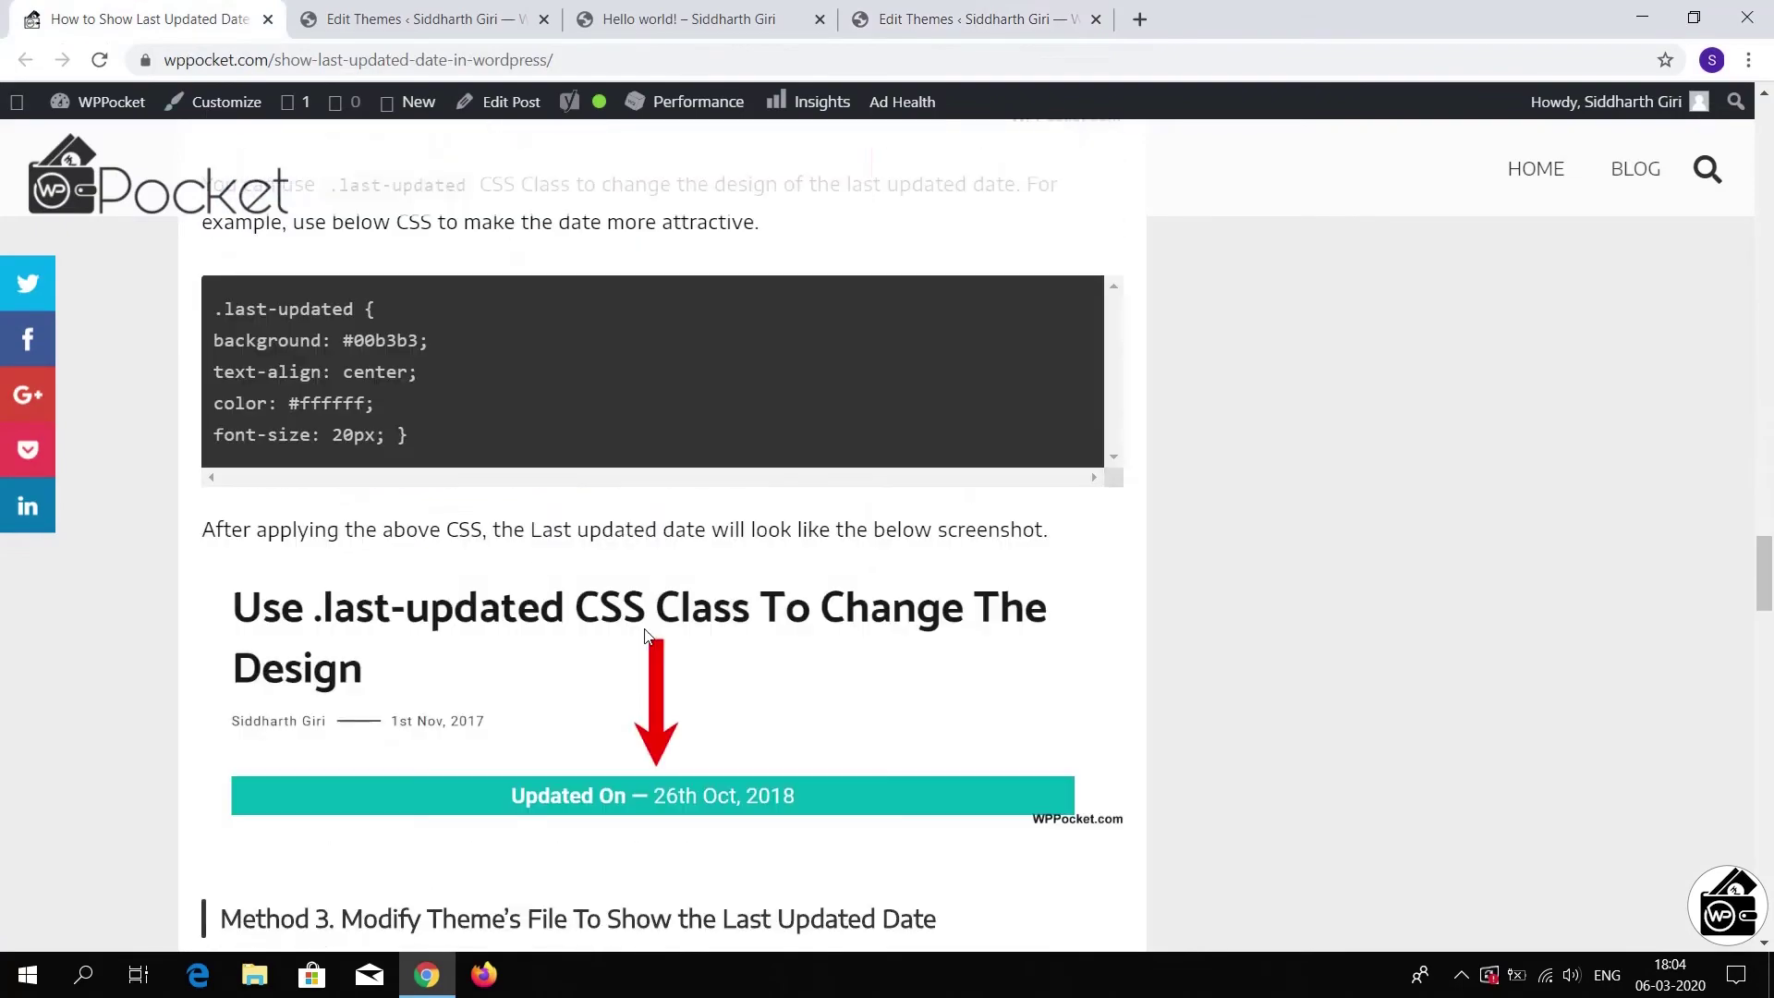
pyautogui.scroll(-5, 645, 629)
pyautogui.scroll(-3, 646, 624)
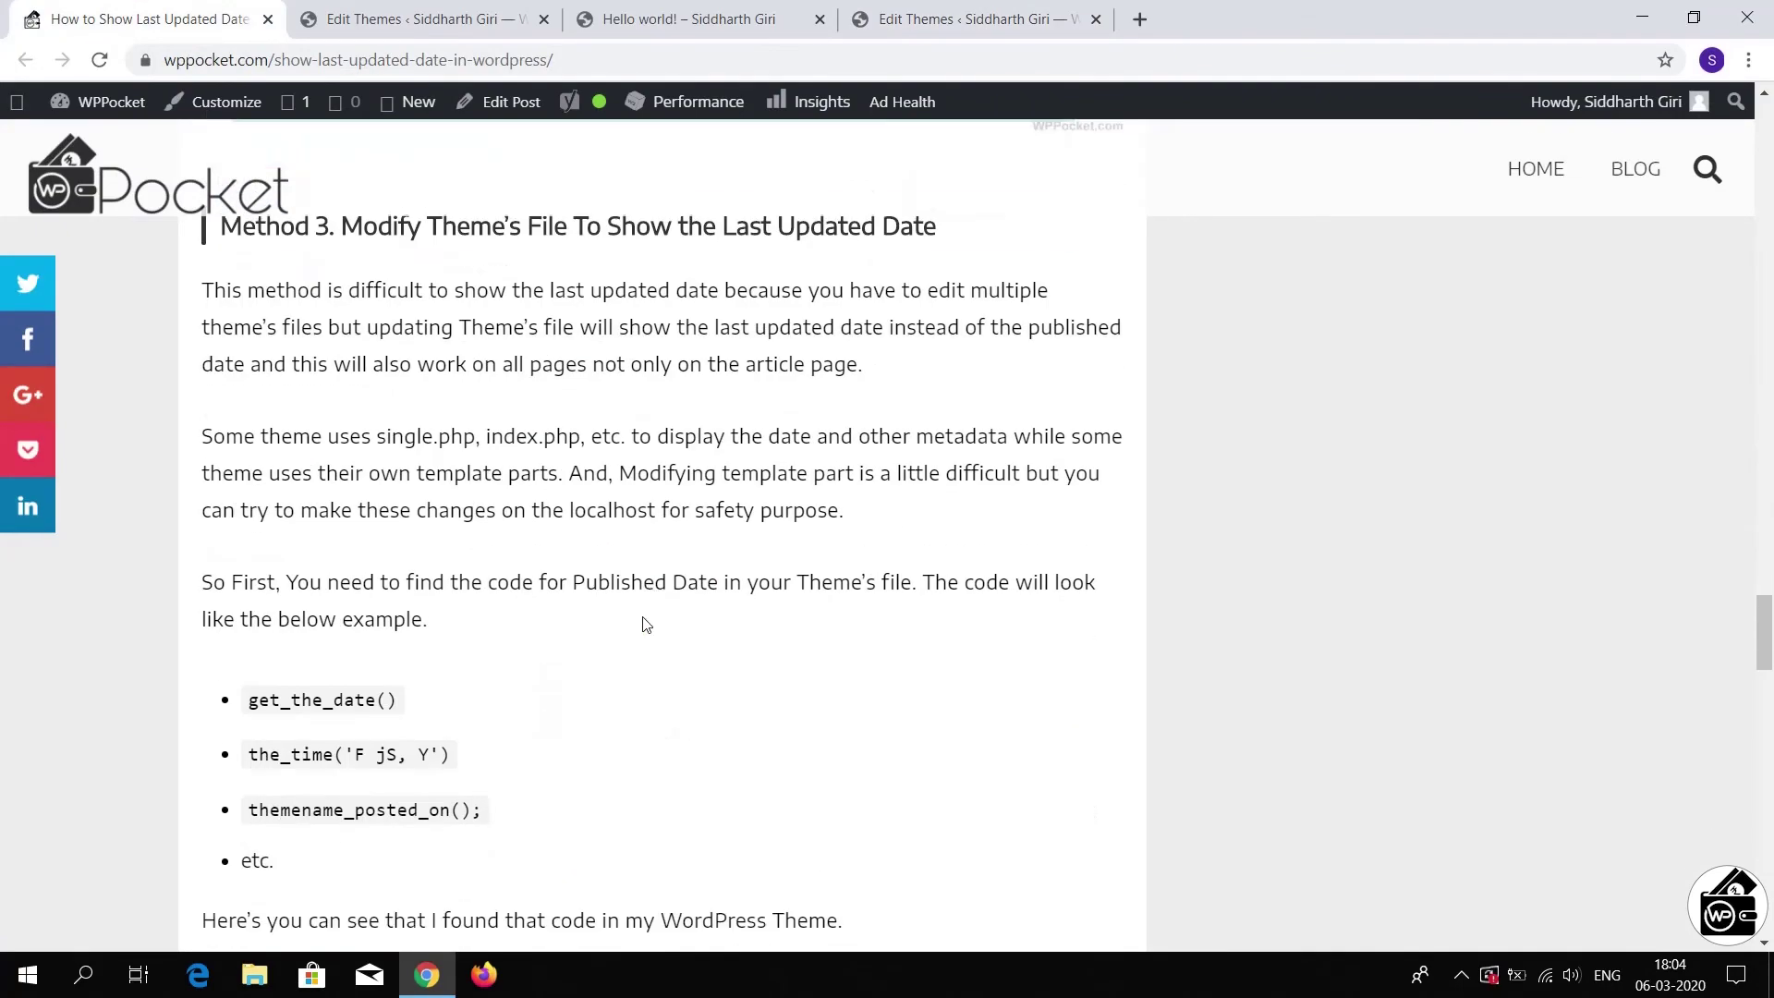
pyautogui.scroll(-4, 645, 625)
pyautogui.scroll(-6, 646, 625)
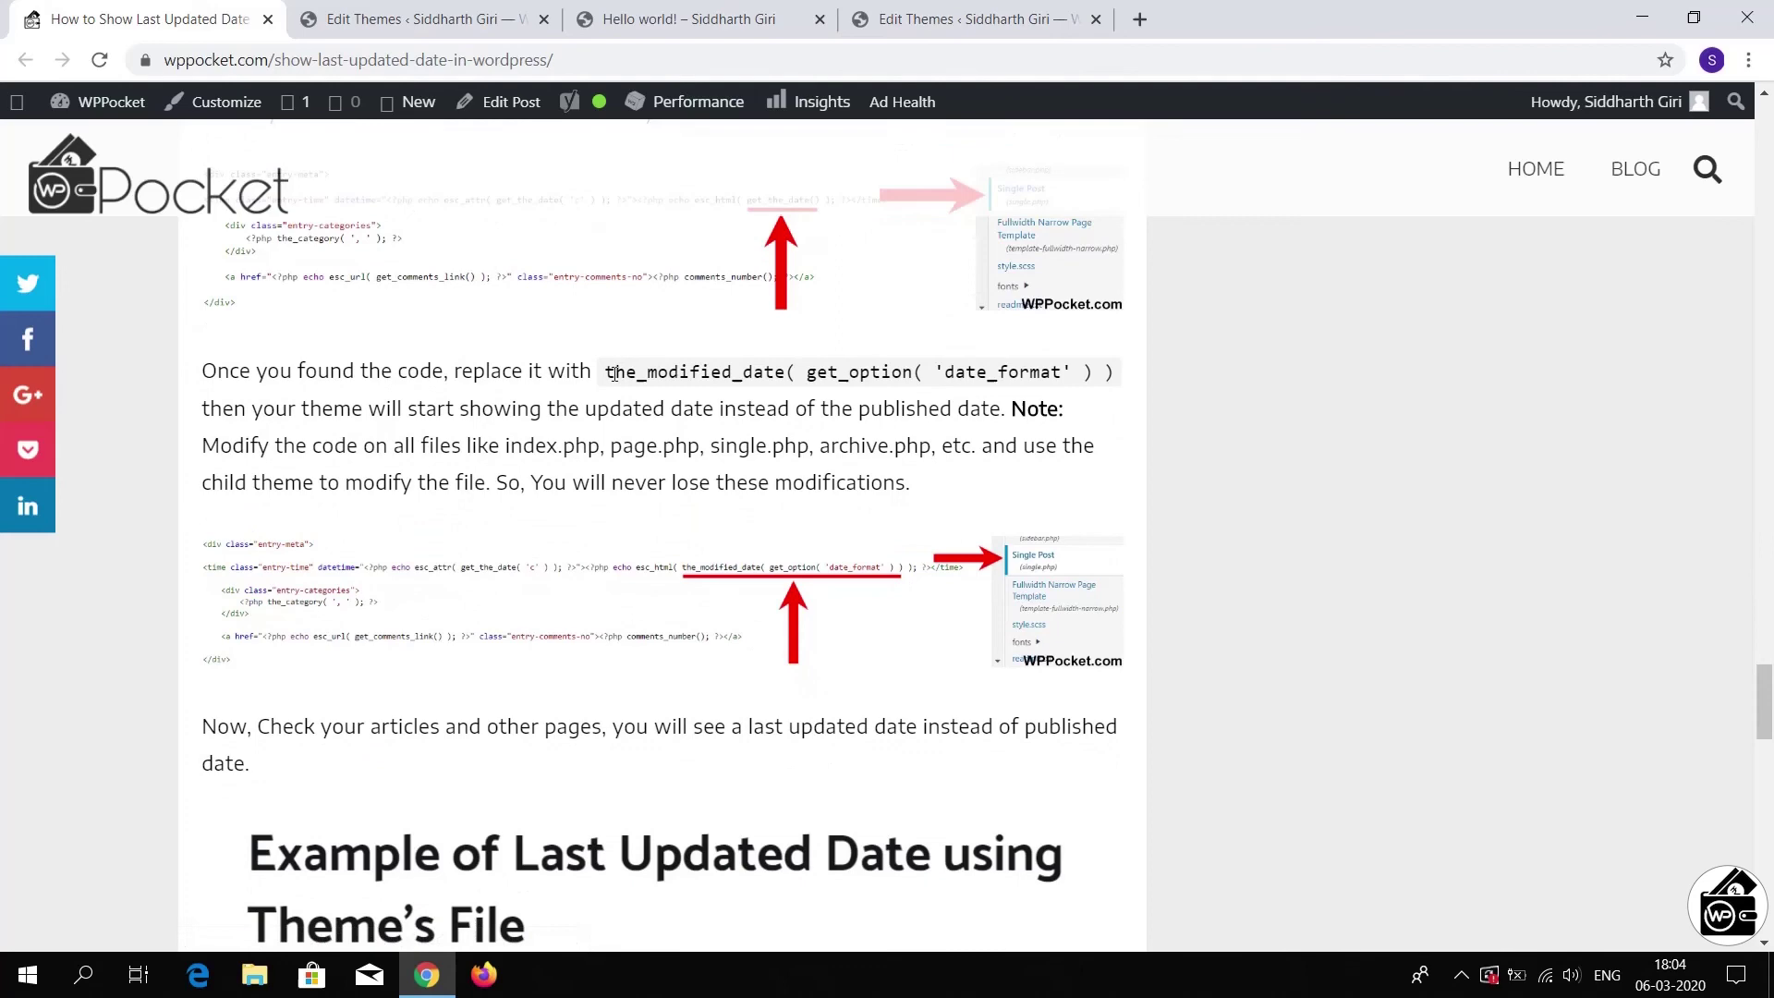
pyautogui.moveTo(607, 374); pyautogui.dragTo(1116, 378)
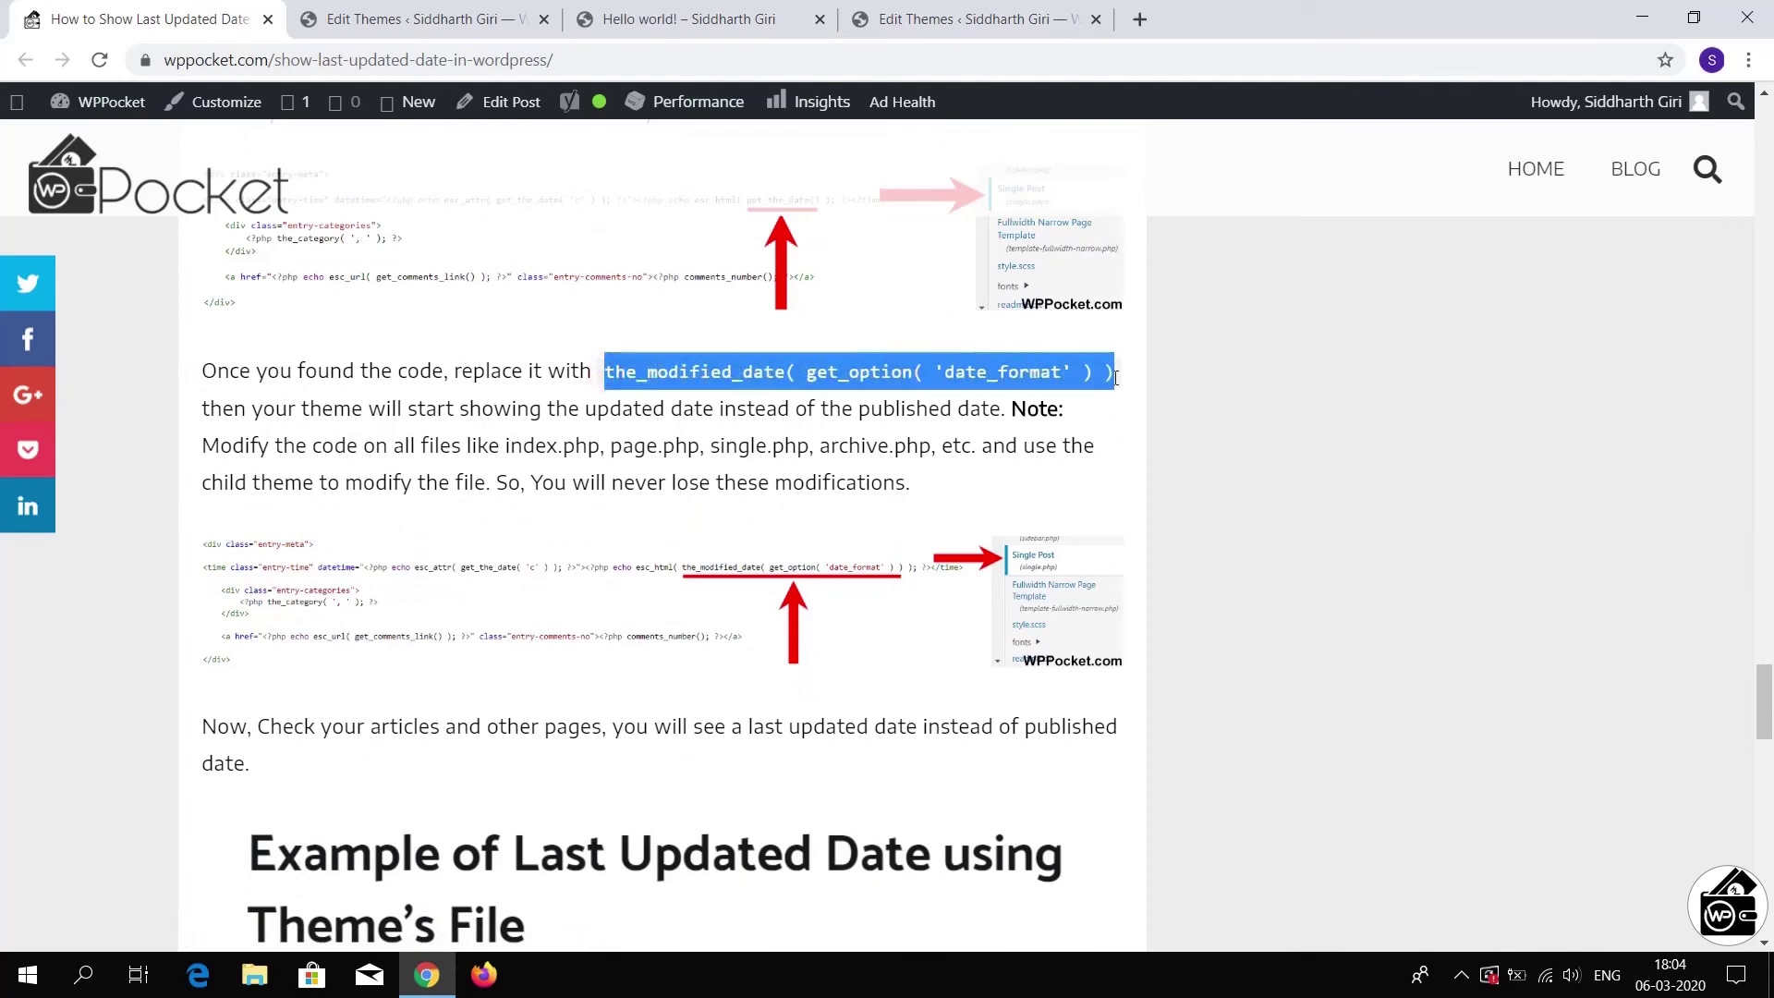
pyautogui.rightClick(1069, 373)
pyautogui.click(1086, 392)
# Replace twentynineteen_posted_on() on line 17 with the copied code and save entry-header.php
pyautogui.click(970, 18)
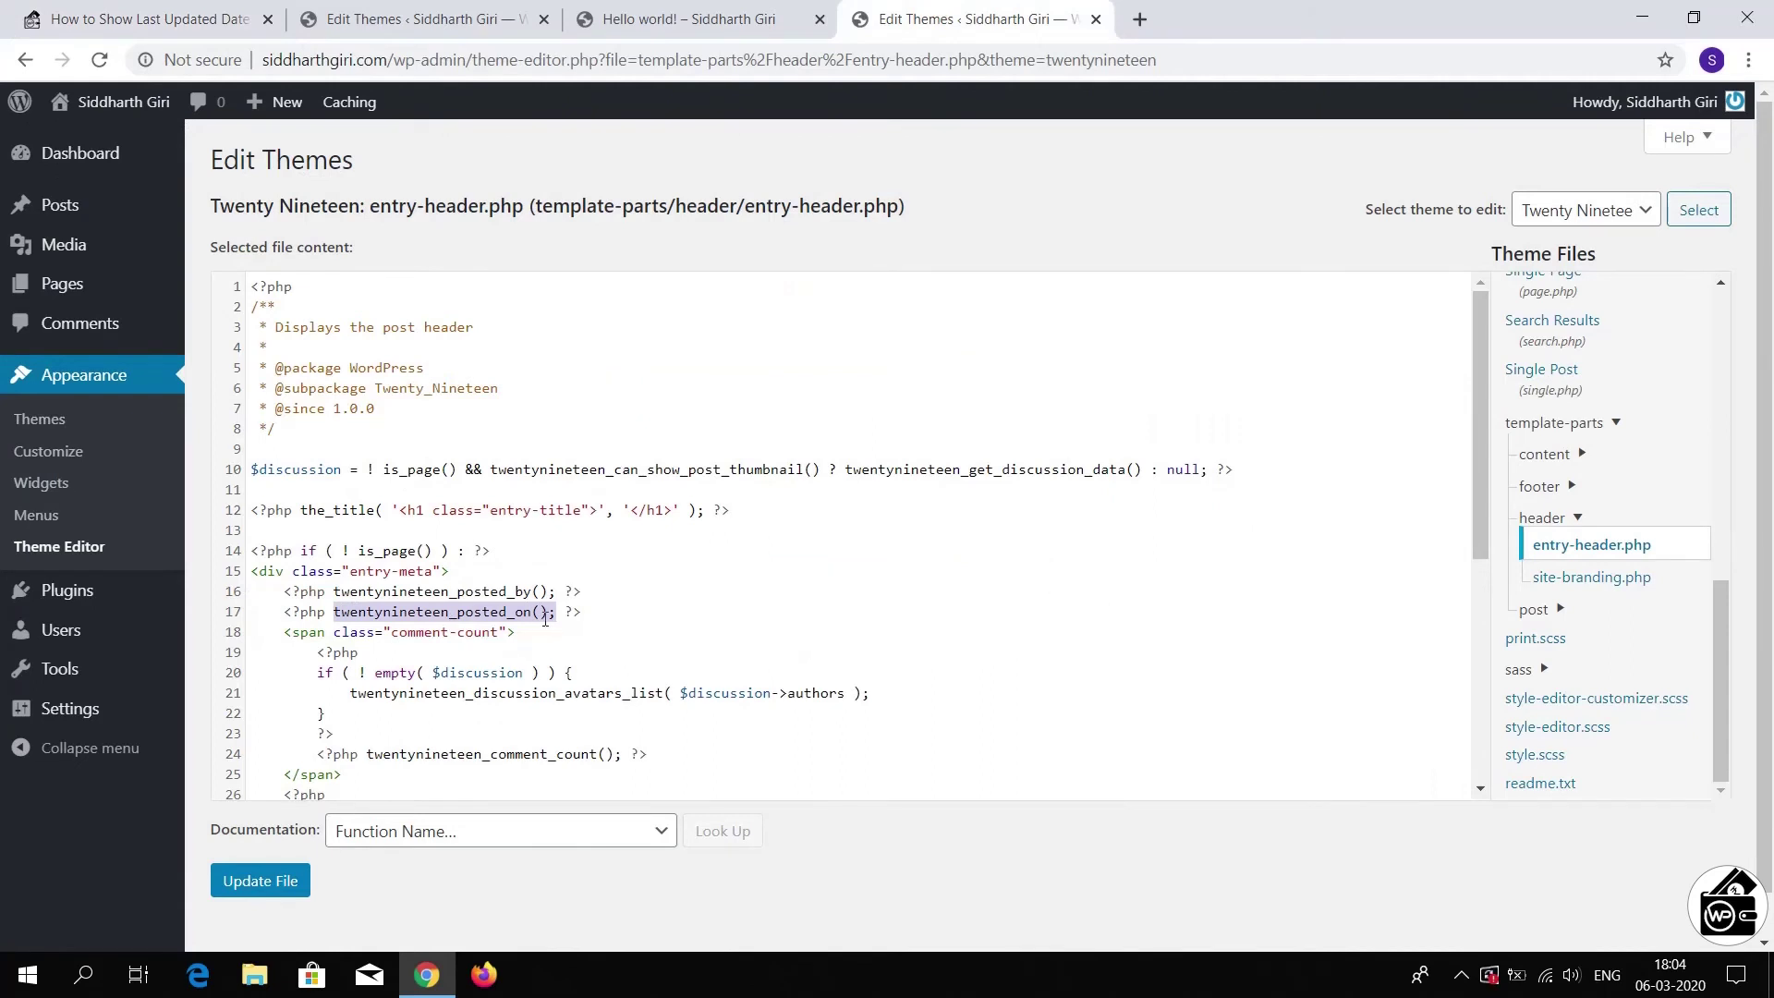
pyautogui.moveTo(549, 615); pyautogui.dragTo(343, 610)
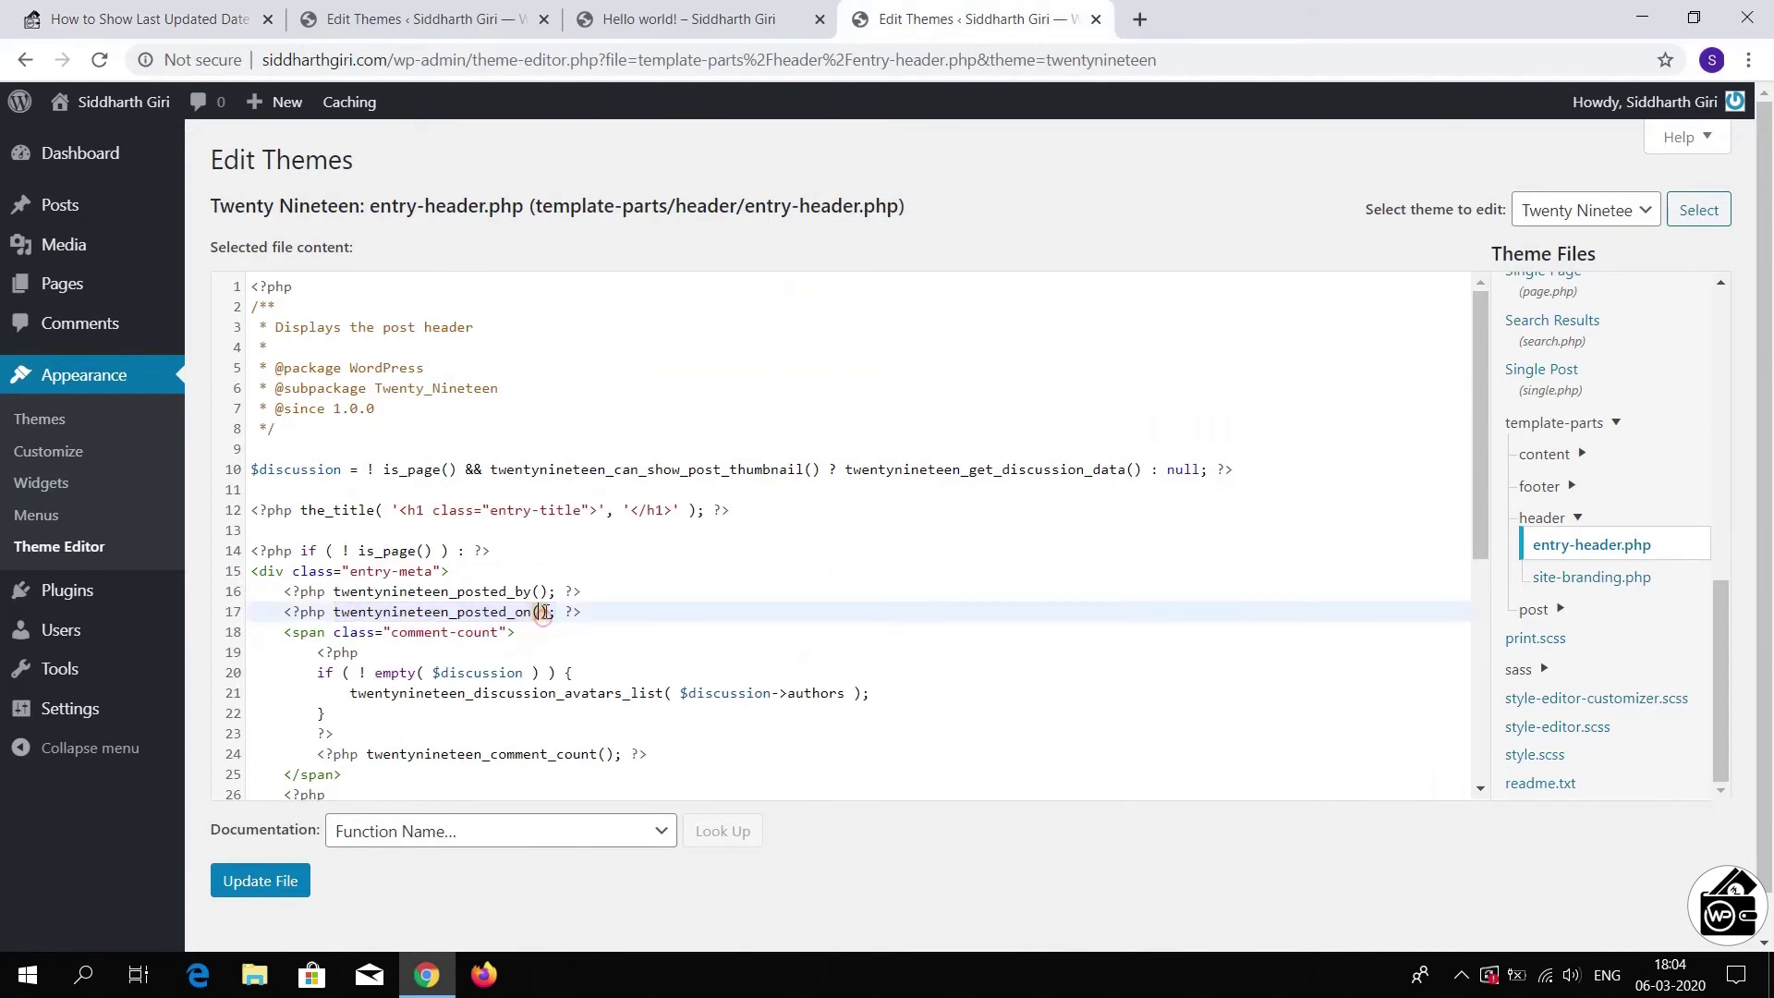
pyautogui.rightClick(351, 611)
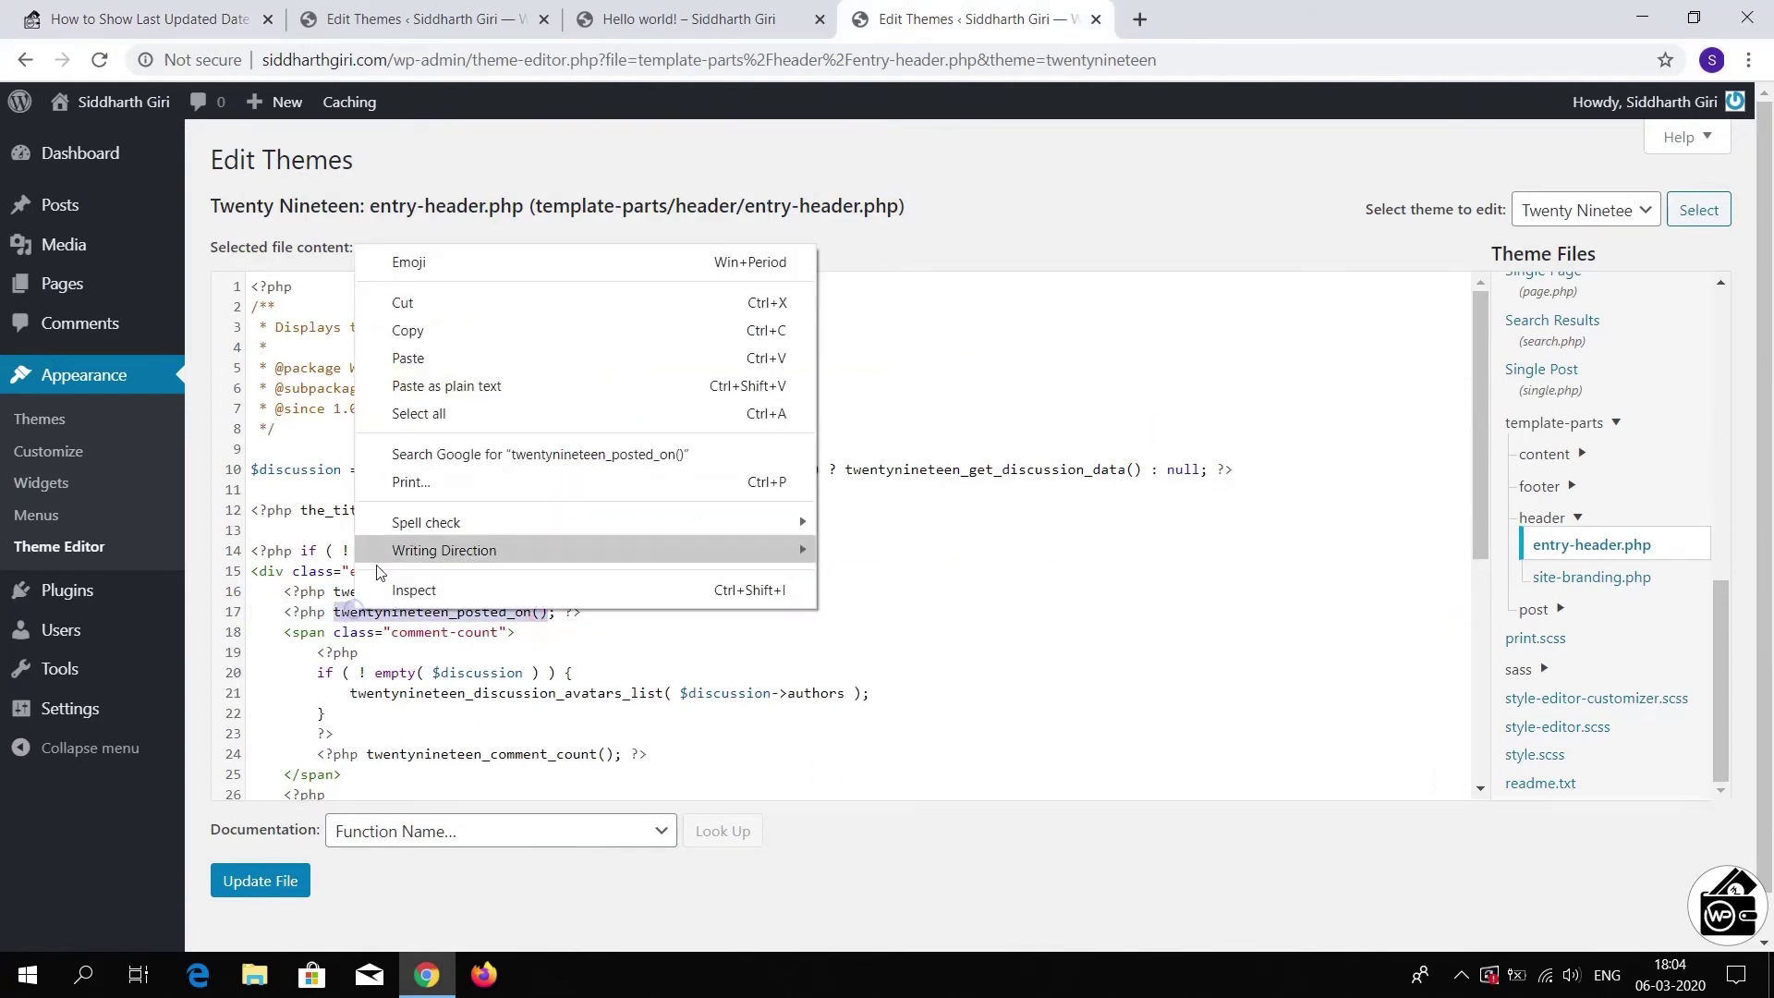
pyautogui.click(384, 371)
pyautogui.click(283, 885)
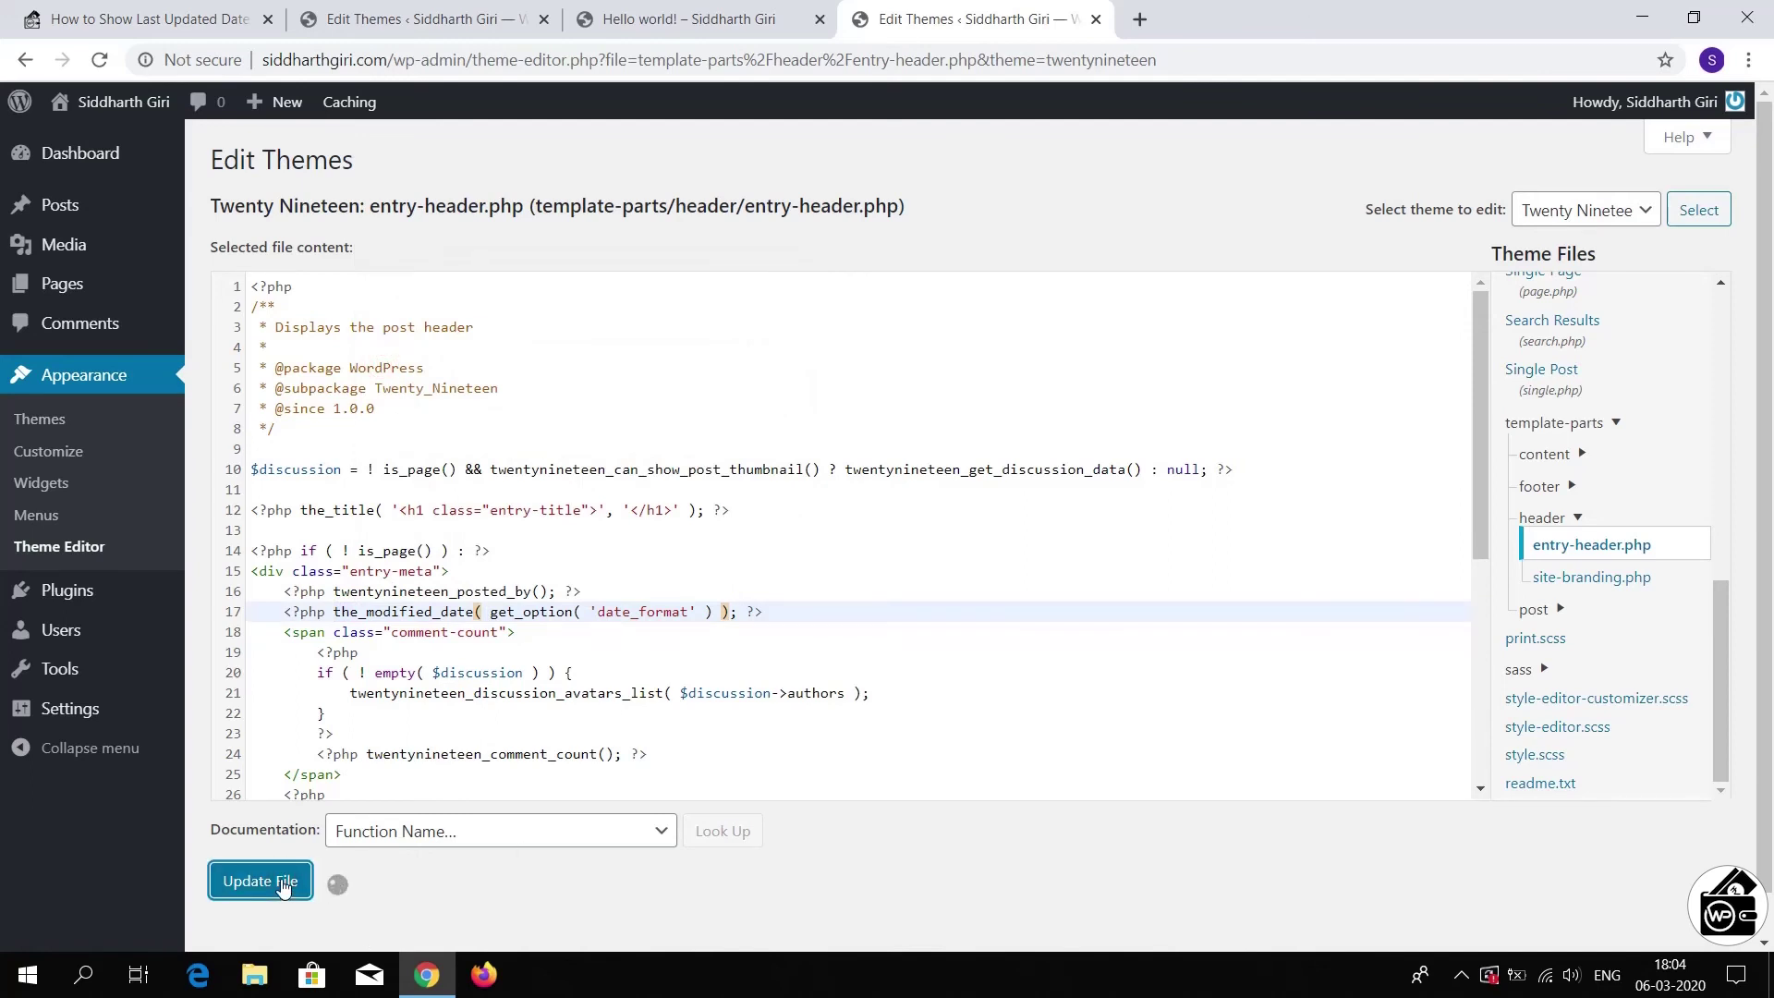
pyautogui.click(726, 7)
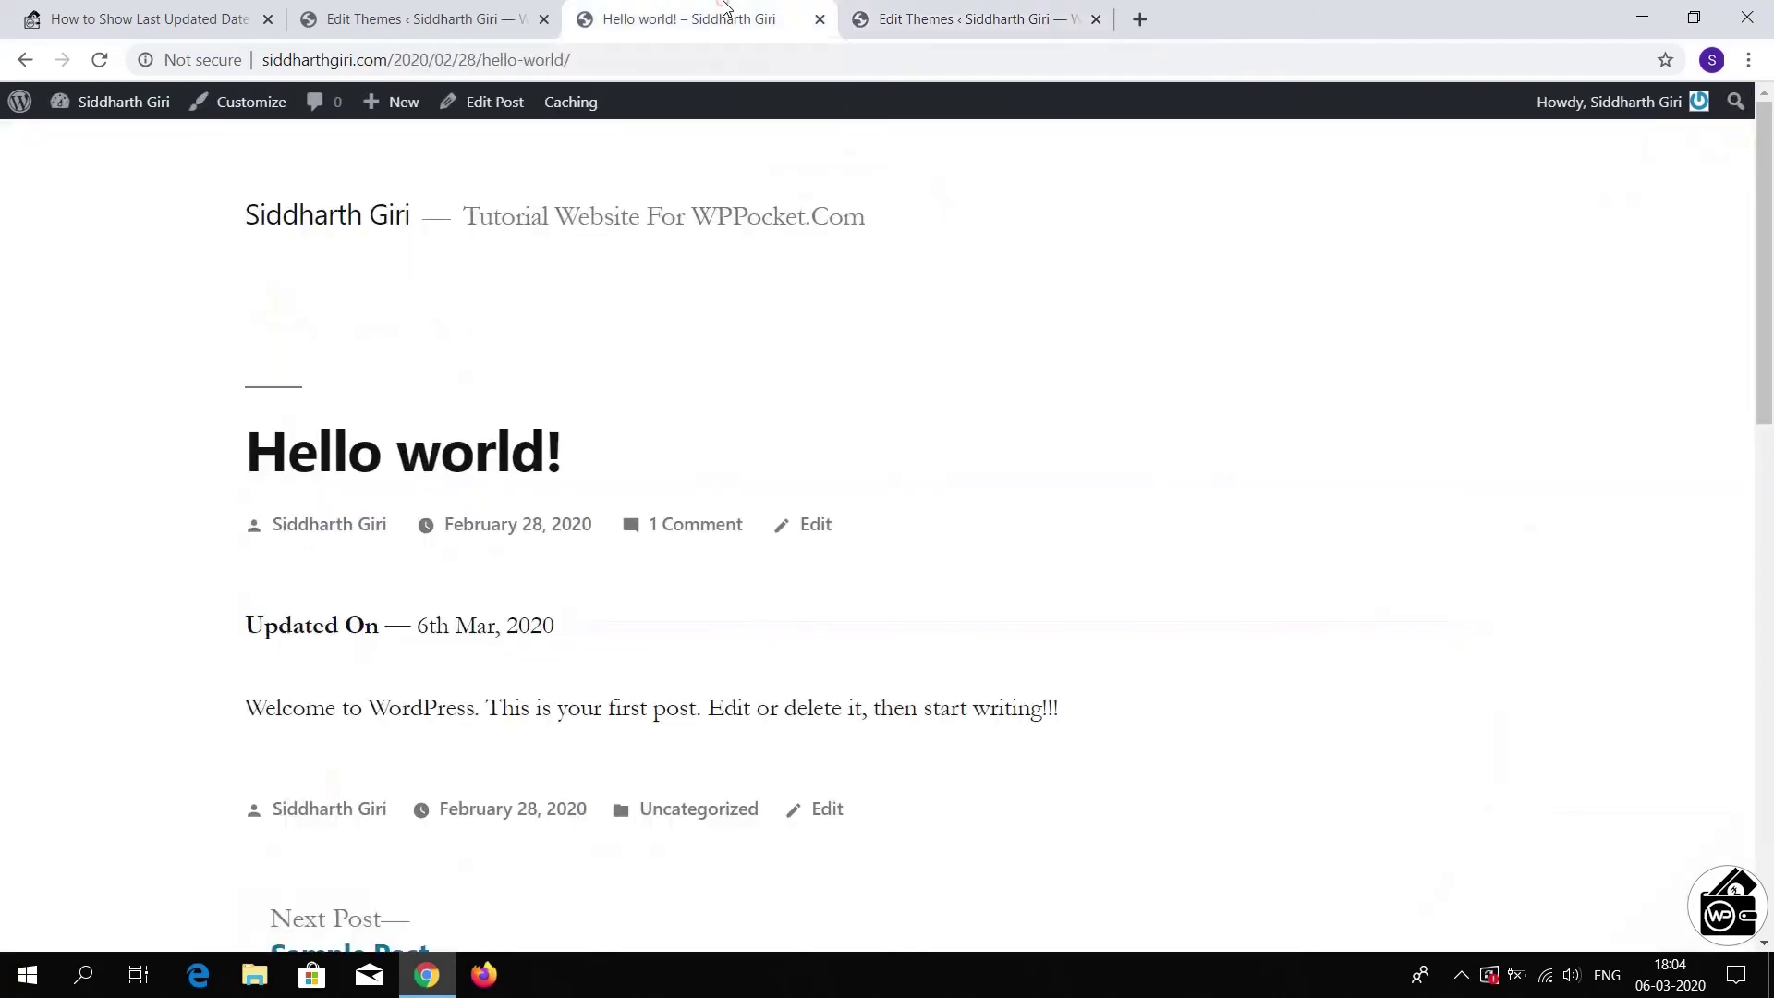
# Reload Hello world! to confirm its header date reads March 6, 2020
pyautogui.click(99, 61)
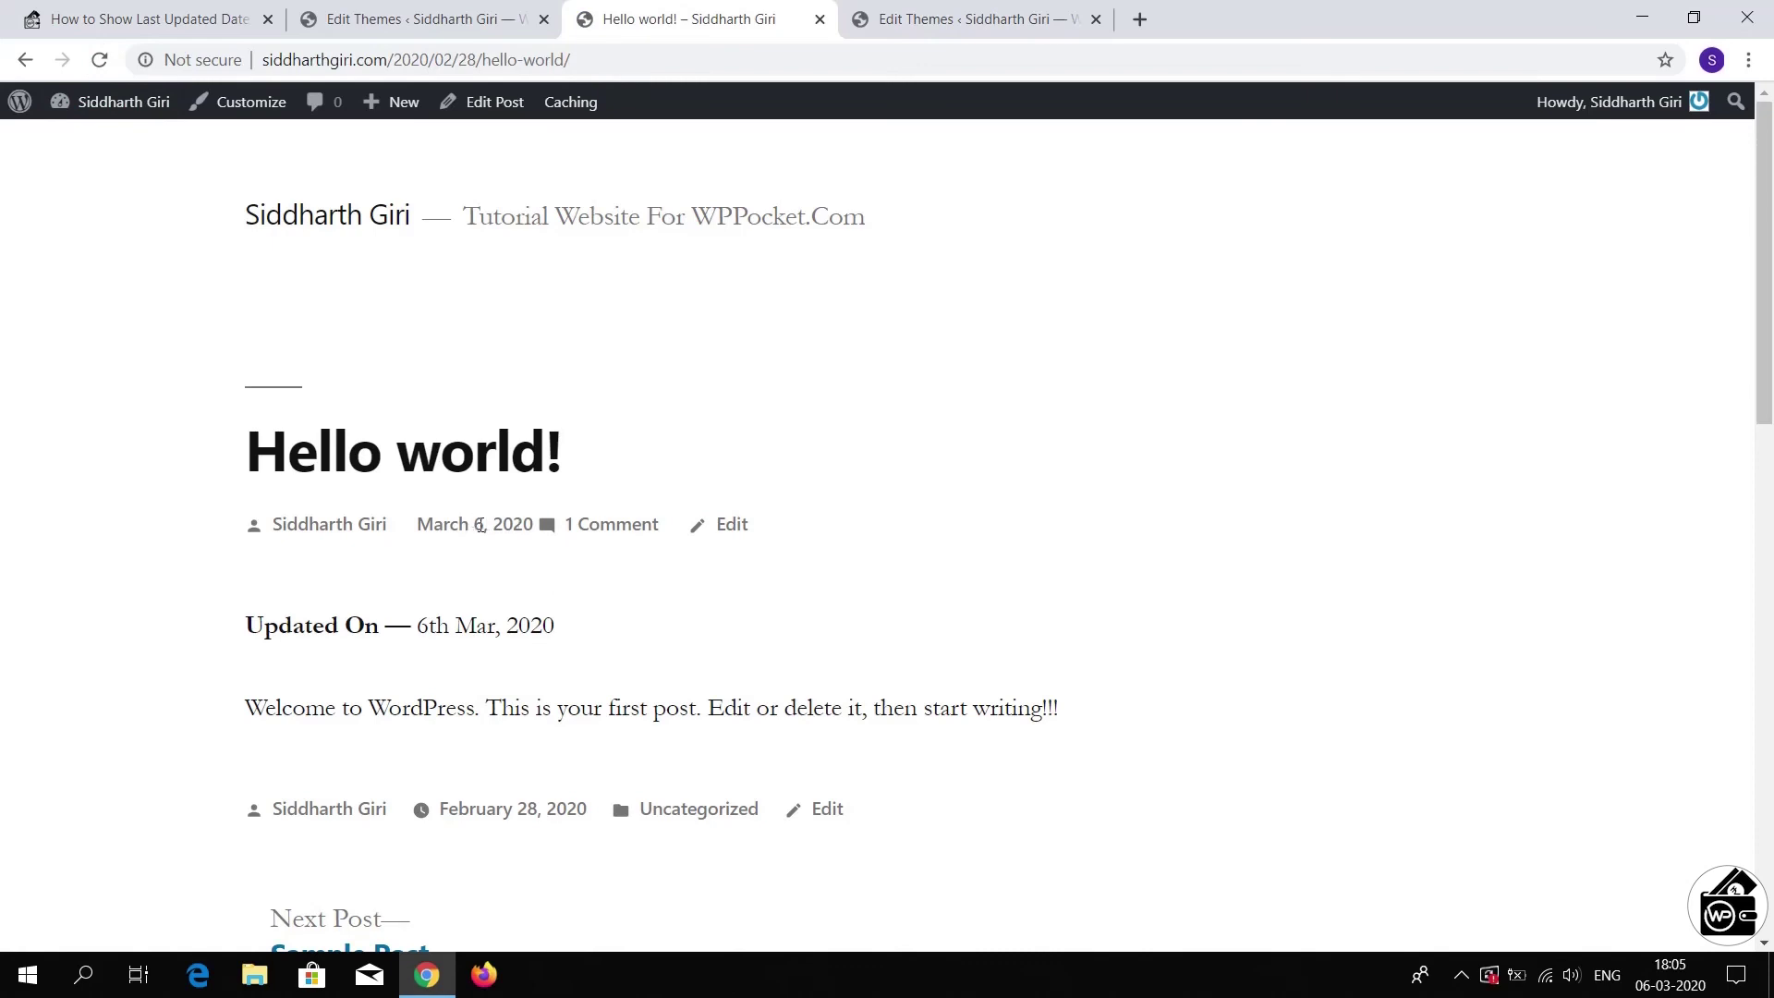
pyautogui.click(940, 11)
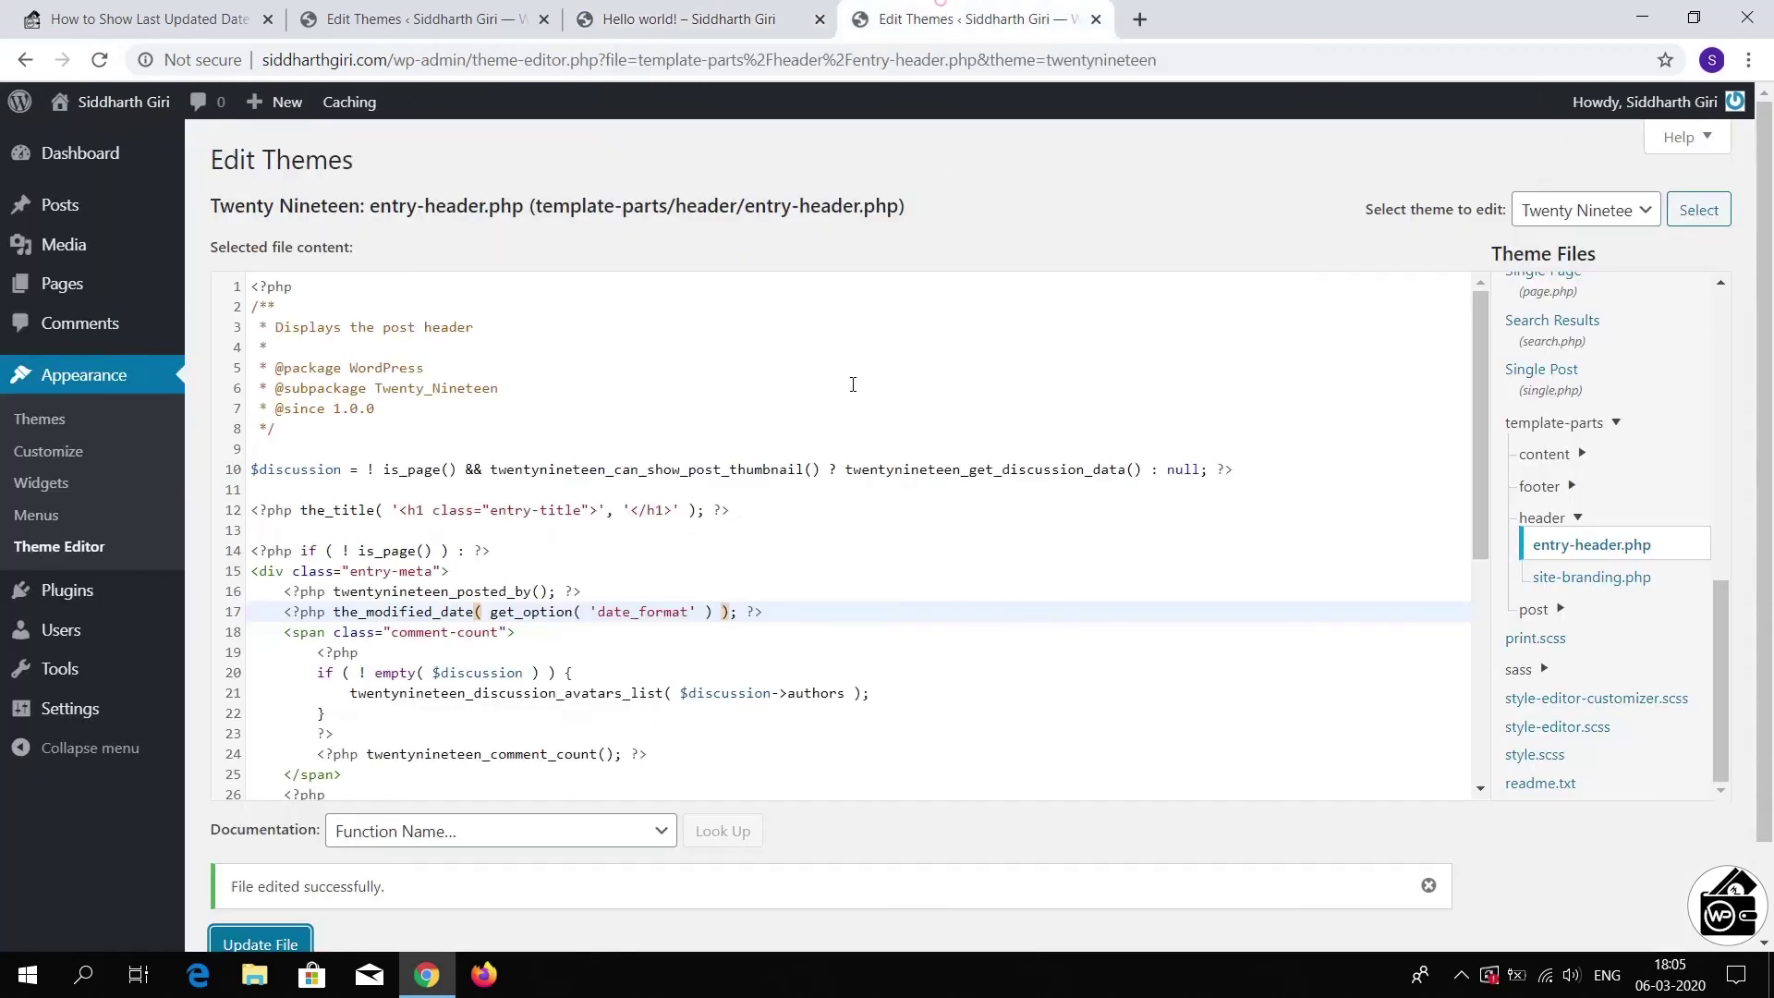